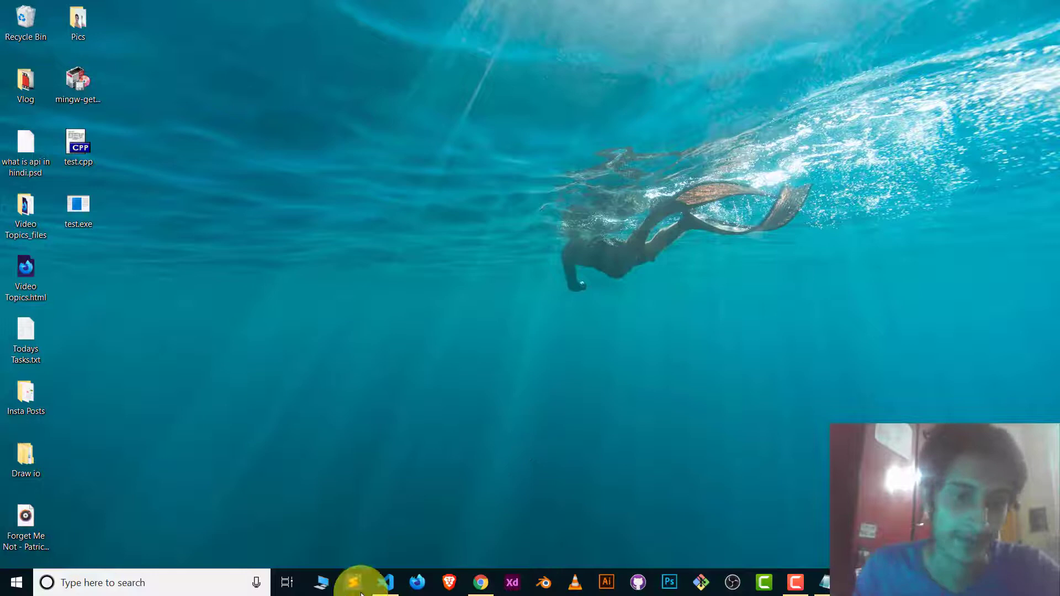
Bring VS Code back and run test.cpp, which fails because 'g++' is not recognized
{"action": "left_click", "coordinate": [385, 583]}
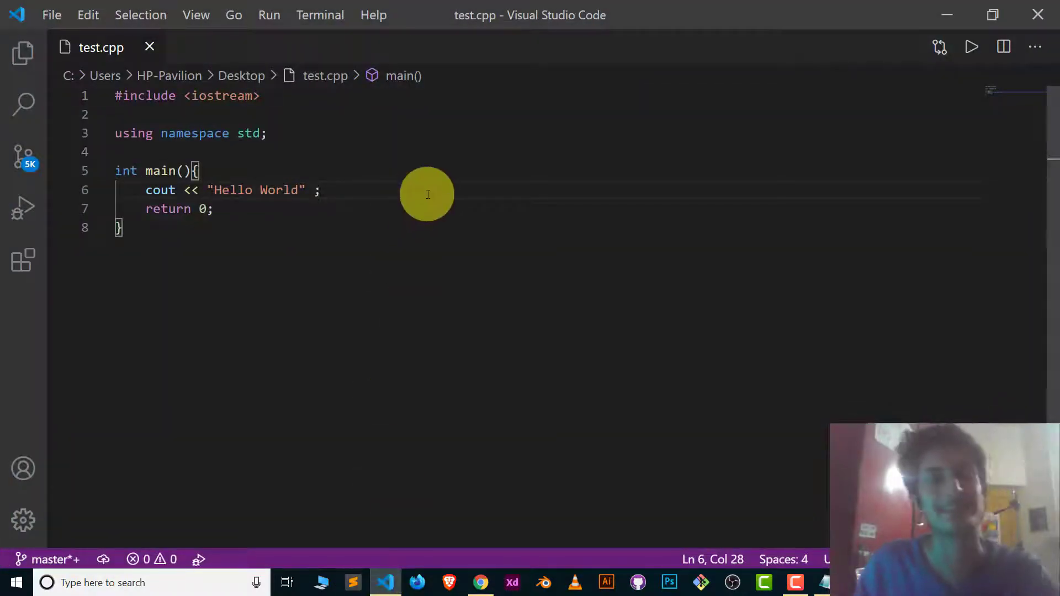
{"action": "left_click", "coordinate": [972, 48]}
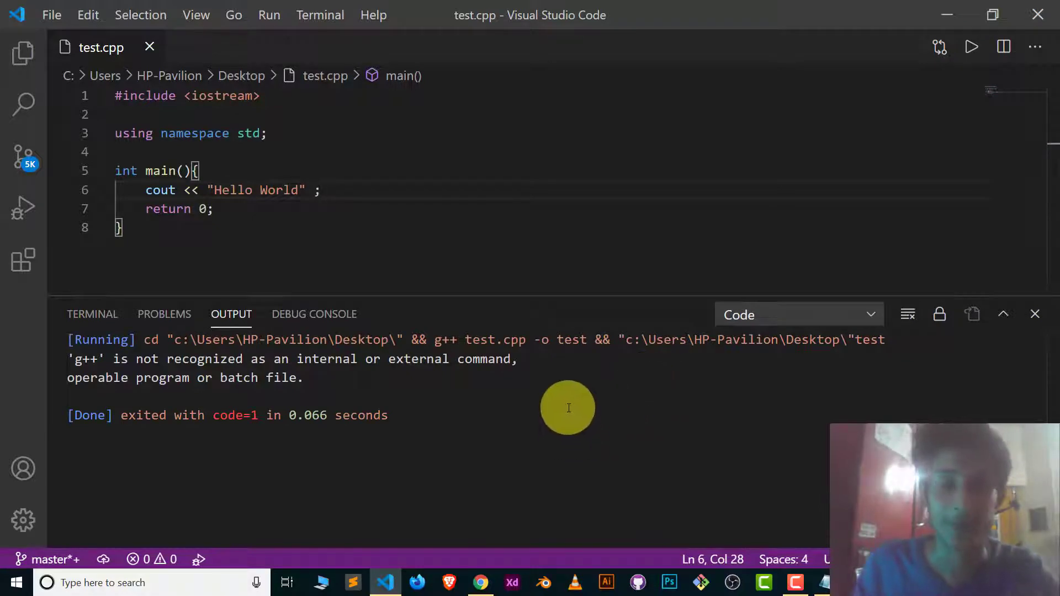
Review the MinGW SourceForge page and VS Code docs in Chrome, then minimize Chrome to the desktop
{"action": "left_click", "coordinate": [944, 11]}
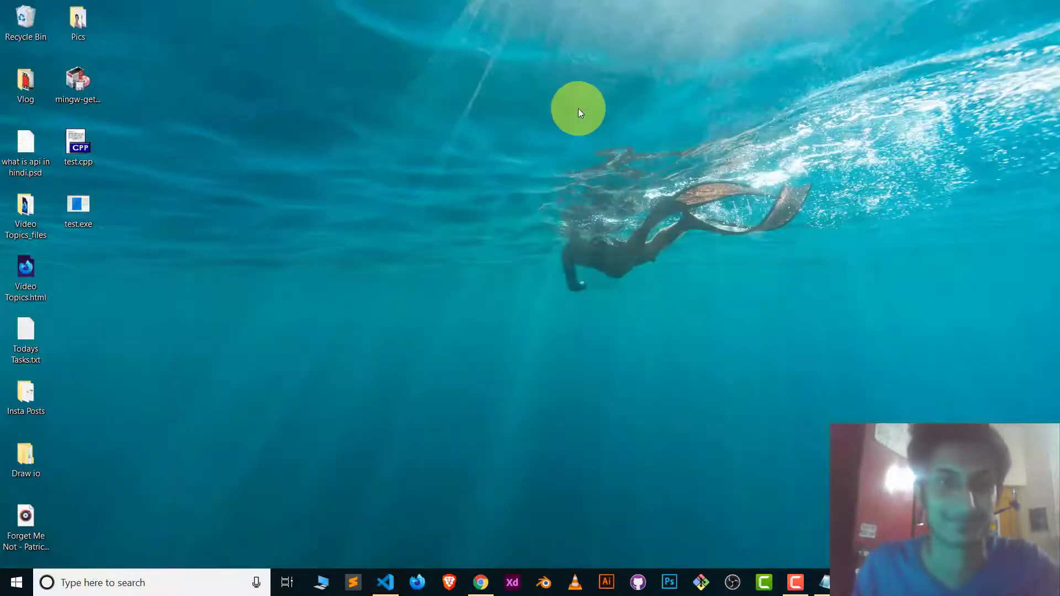
{"action": "left_click", "coordinate": [481, 582]}
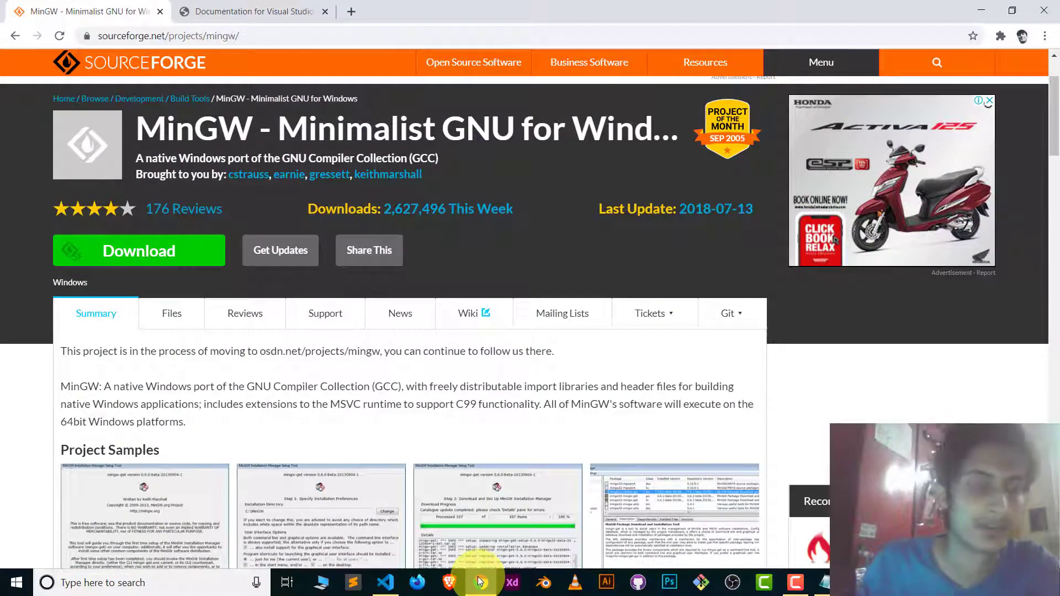
{"action": "left_click", "coordinate": [253, 11]}
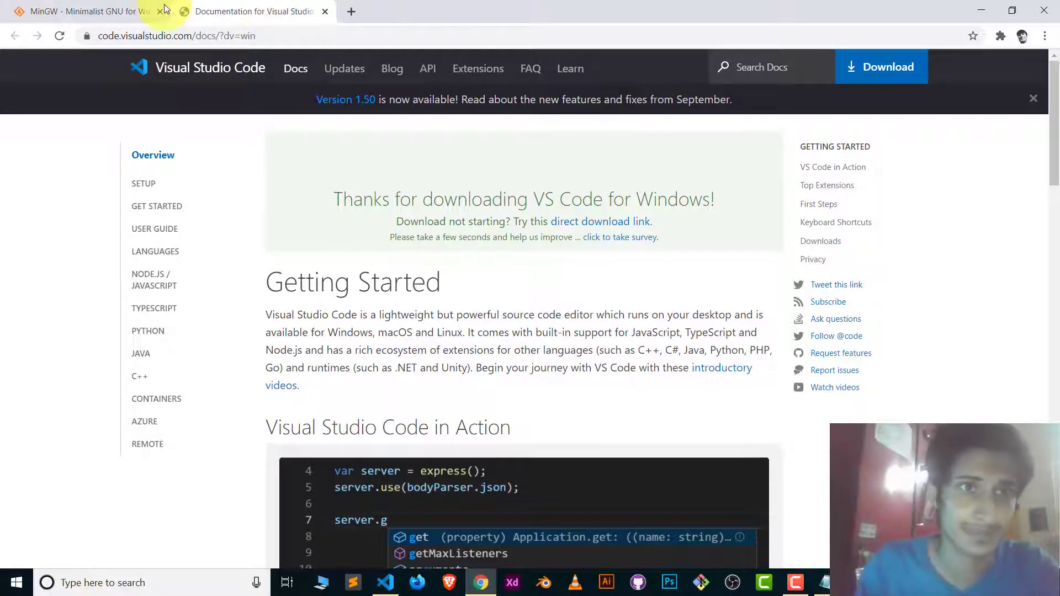
{"action": "left_click", "coordinate": [114, 6]}
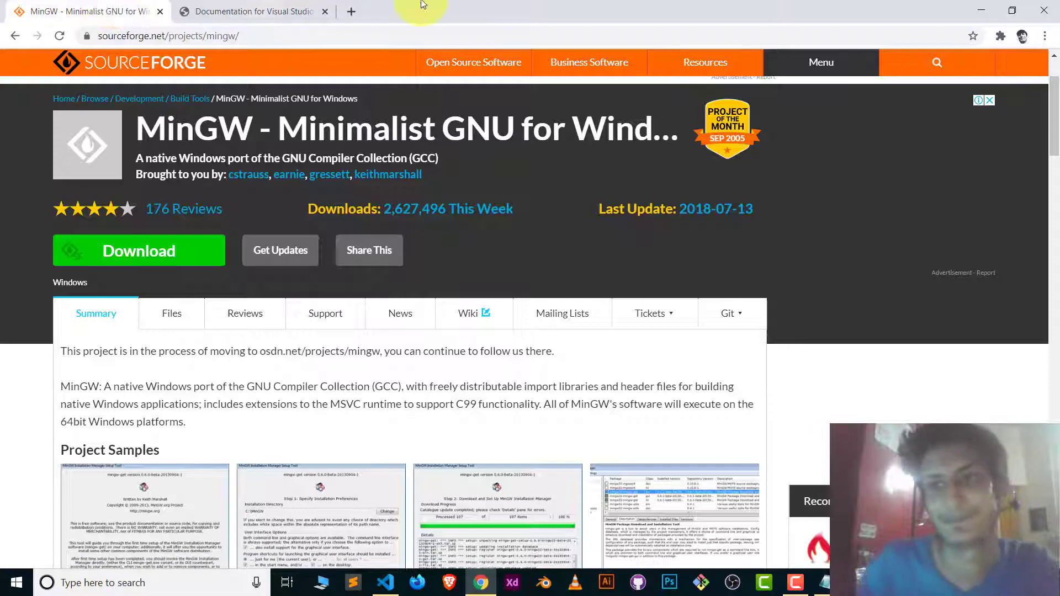
{"action": "left_click", "coordinate": [980, 10]}
Run mingw-get-setup.exe and install the MinGW Installation Manager into C:\MinGW
{"action": "left_click", "coordinate": [78, 79]}
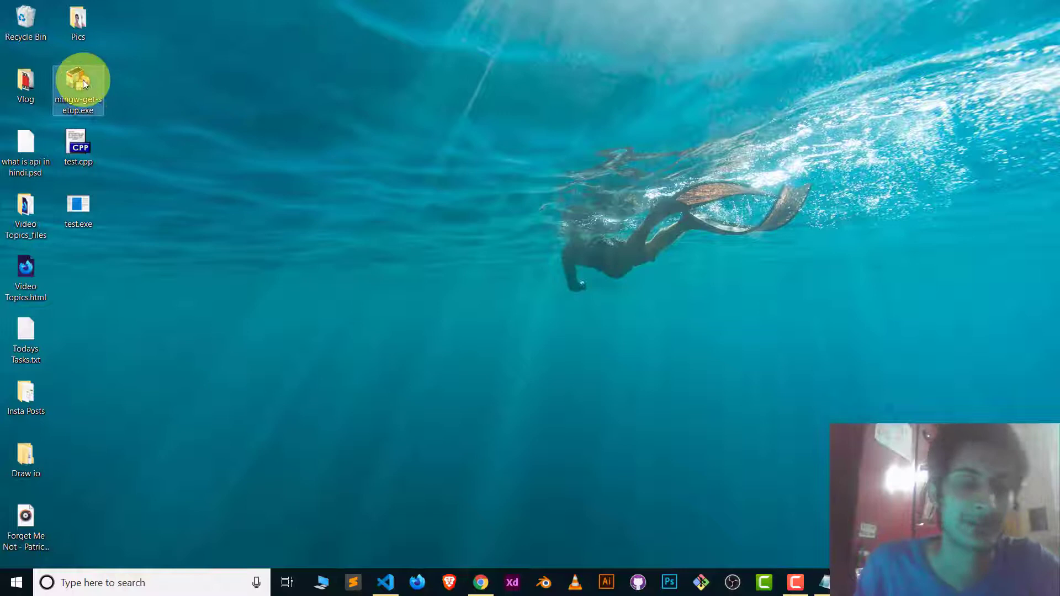
{"action": "double_click", "coordinate": [80, 74]}
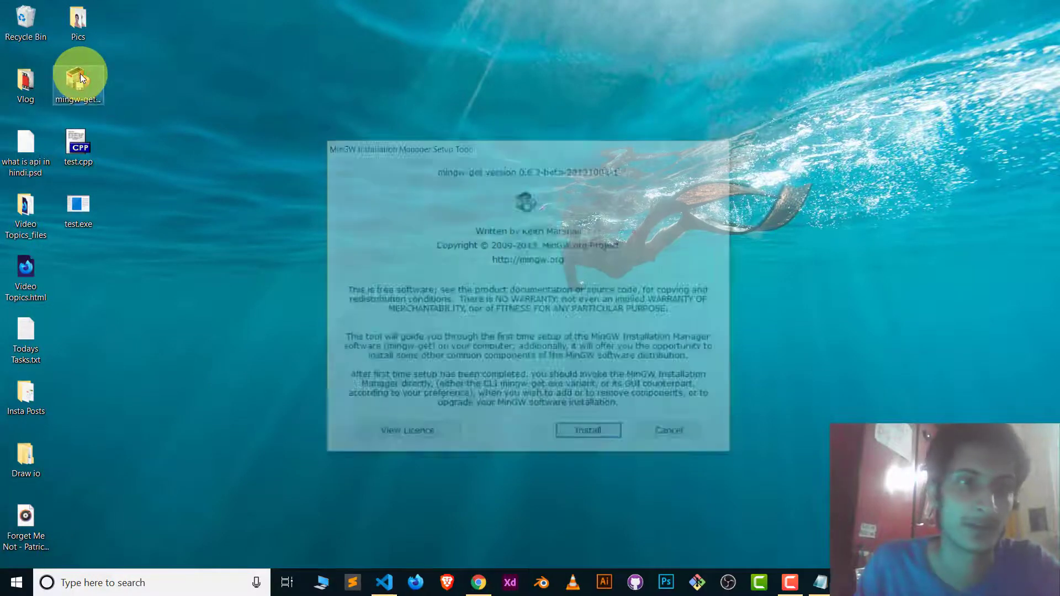
{"action": "left_click", "coordinate": [592, 435]}
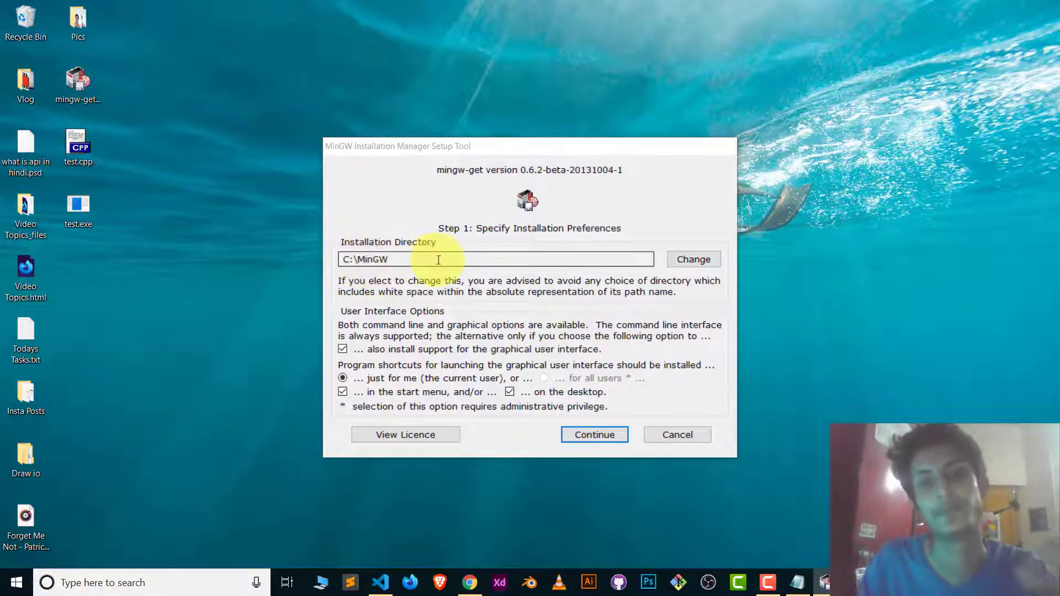
{"action": "left_click", "coordinate": [582, 434]}
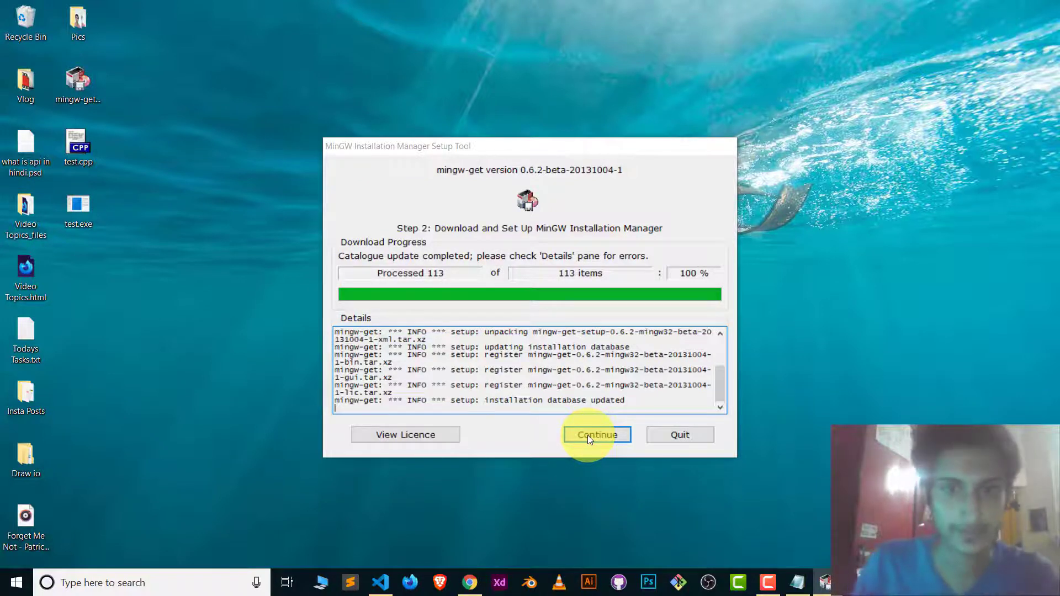
{"action": "left_click", "coordinate": [587, 436]}
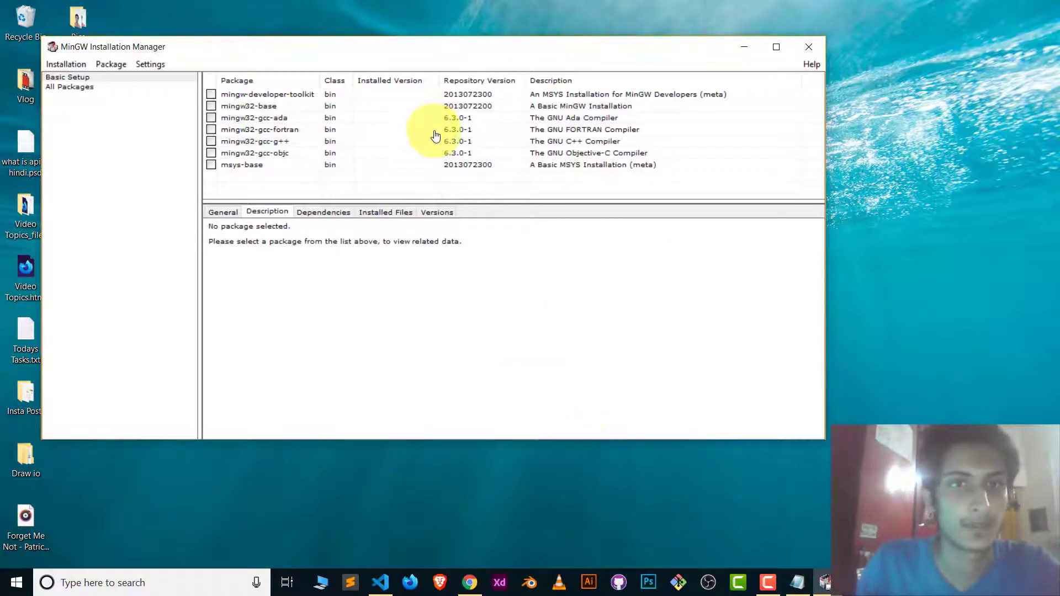
Mark the mingw32-gcc-g++ package for installation
{"action": "left_click_drag", "start_coordinate": [353, 46], "coordinate": [498, 103]}
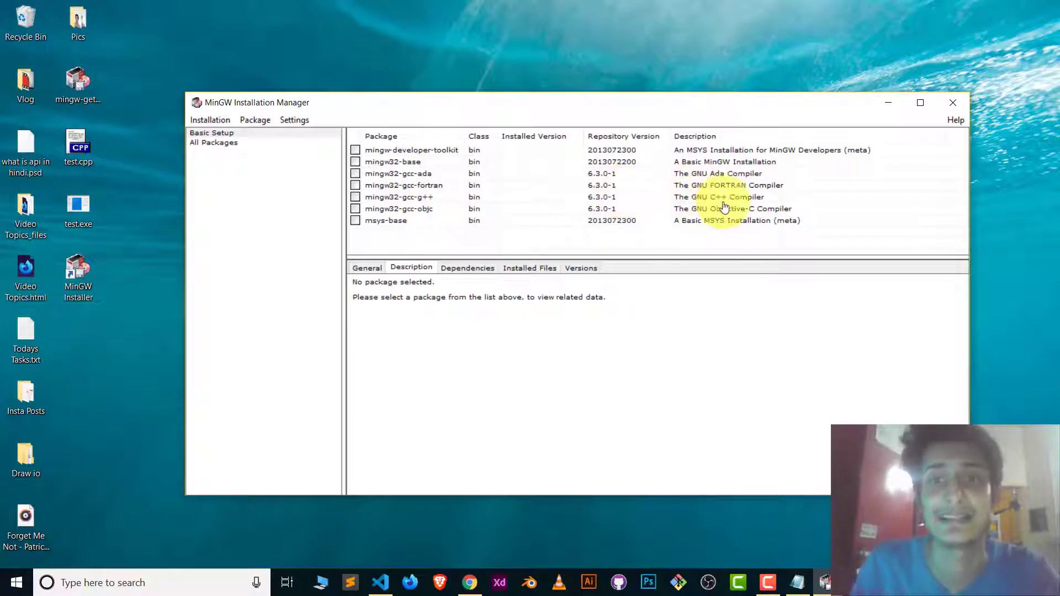
{"action": "right_click", "coordinate": [356, 199]}
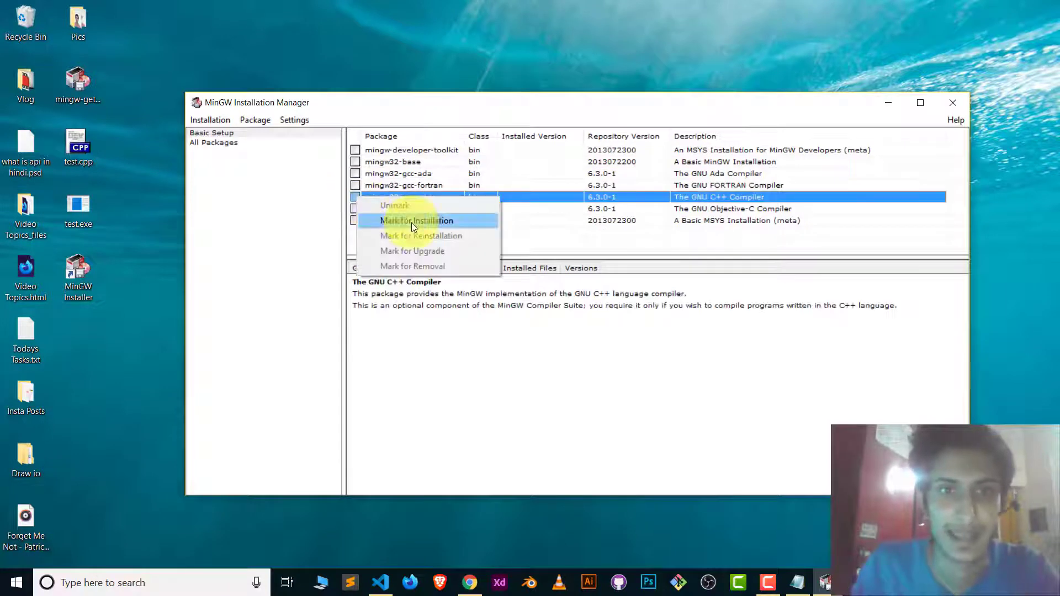
{"action": "left_click", "coordinate": [432, 222]}
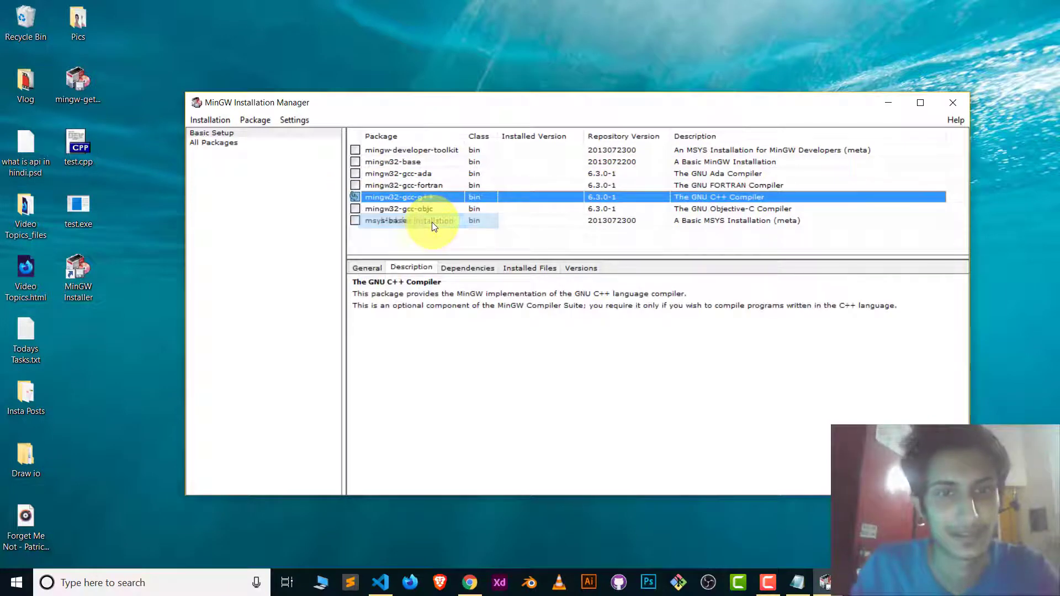
Apply the scheduled changes to install the compiler, then close the Installation Manager
{"action": "left_click", "coordinate": [215, 119]}
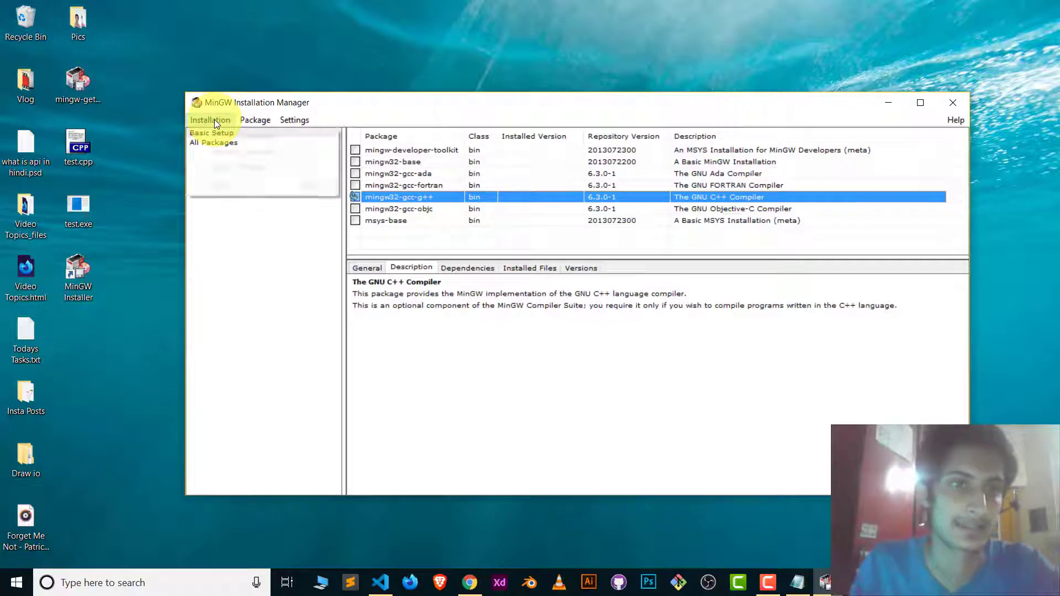
{"action": "left_click", "coordinate": [241, 166]}
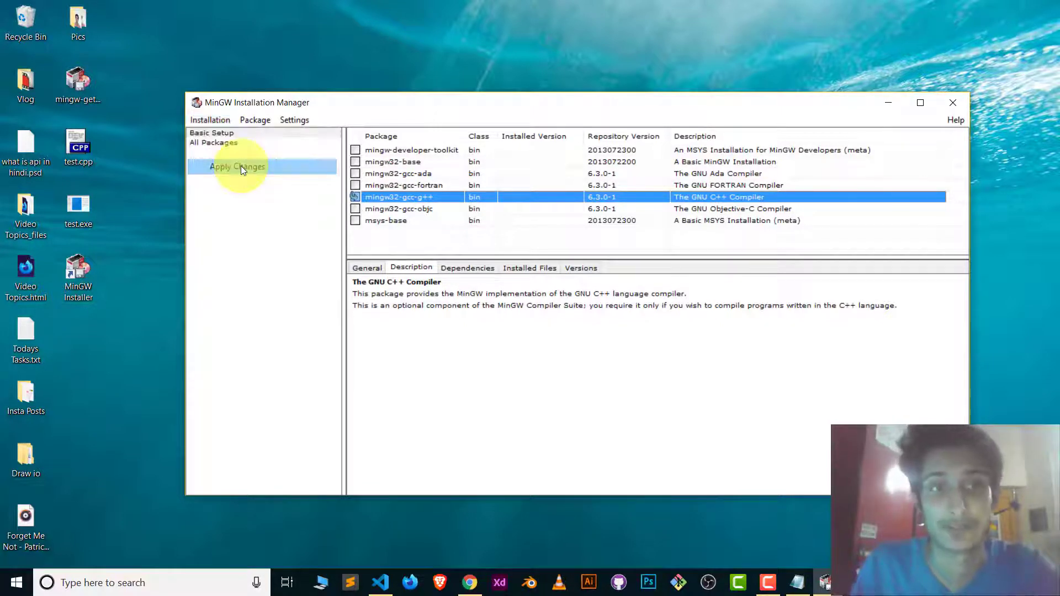
{"action": "left_click", "coordinate": [458, 192]}
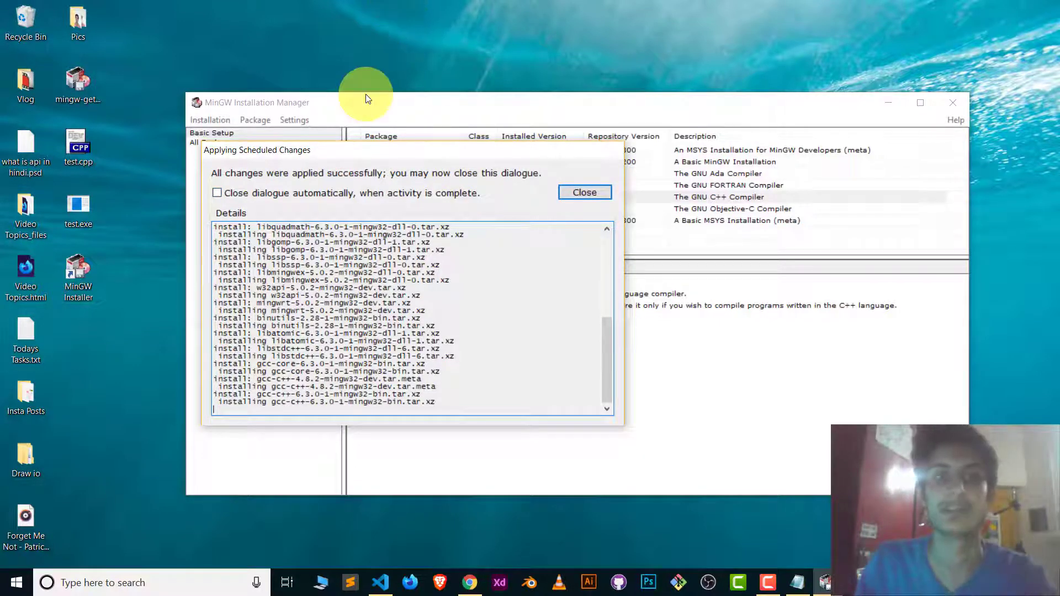
{"action": "left_click", "coordinate": [581, 191]}
{"action": "left_click", "coordinate": [952, 102]}
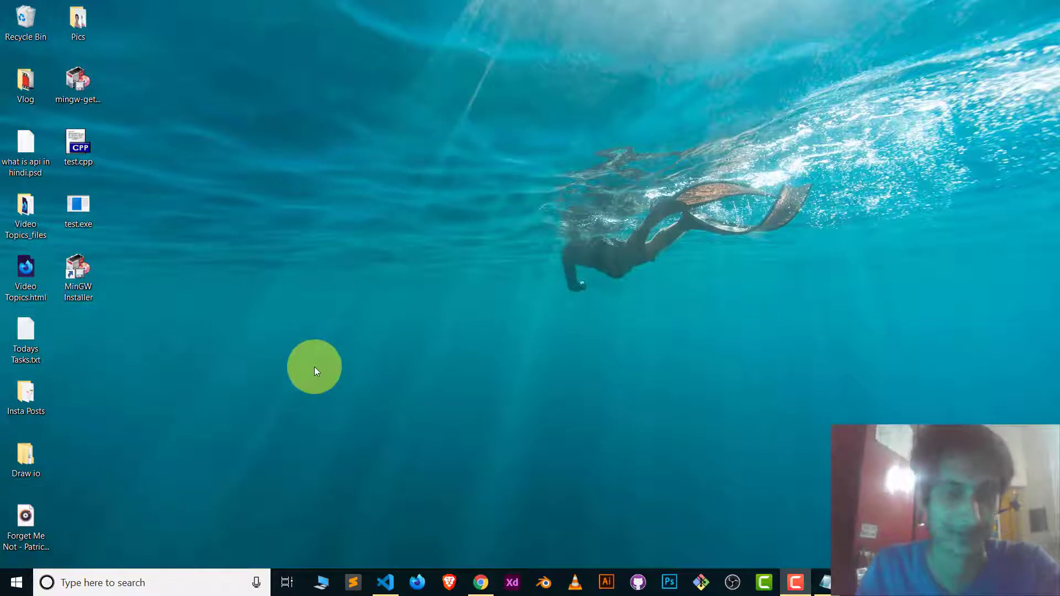
Open This PC's Properties from Windows search and go to Advanced system settings
{"action": "left_click", "coordinate": [149, 582]}
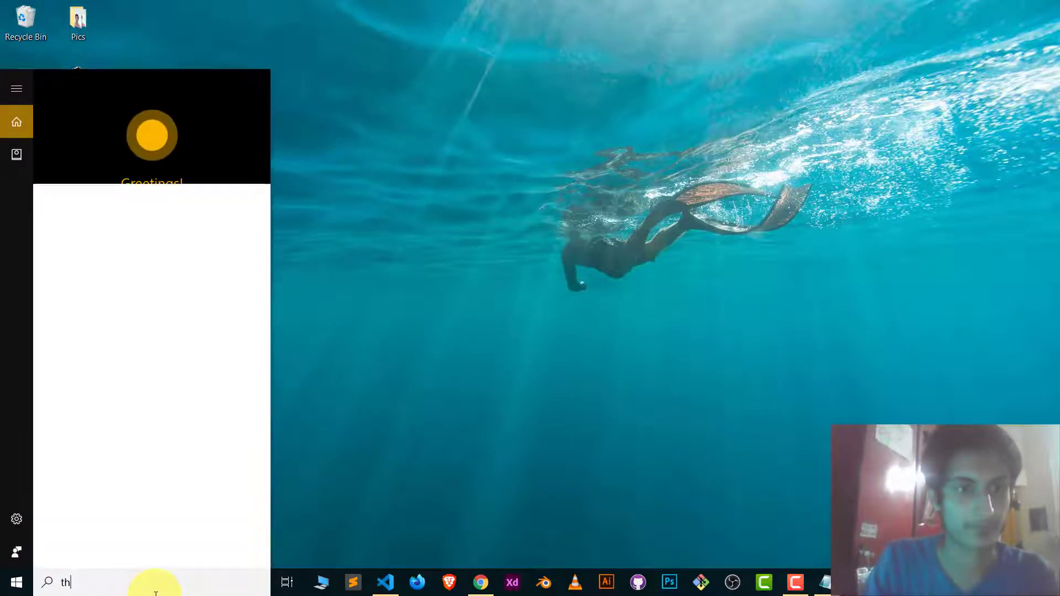
{"action": "type", "text": "this"}
{"action": "right_click", "coordinate": [209, 144]}
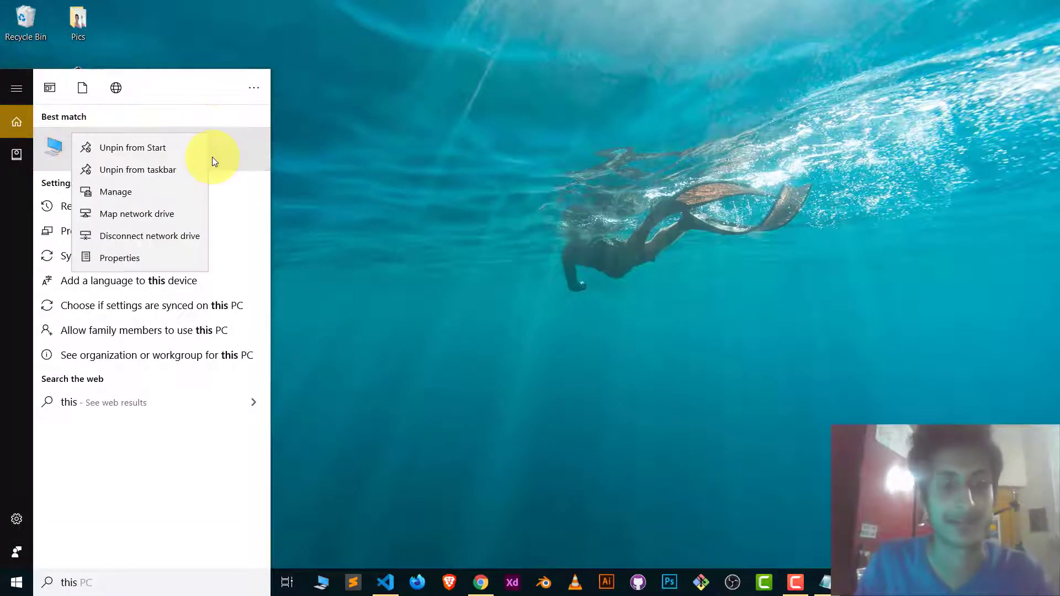
{"action": "left_click", "coordinate": [119, 258]}
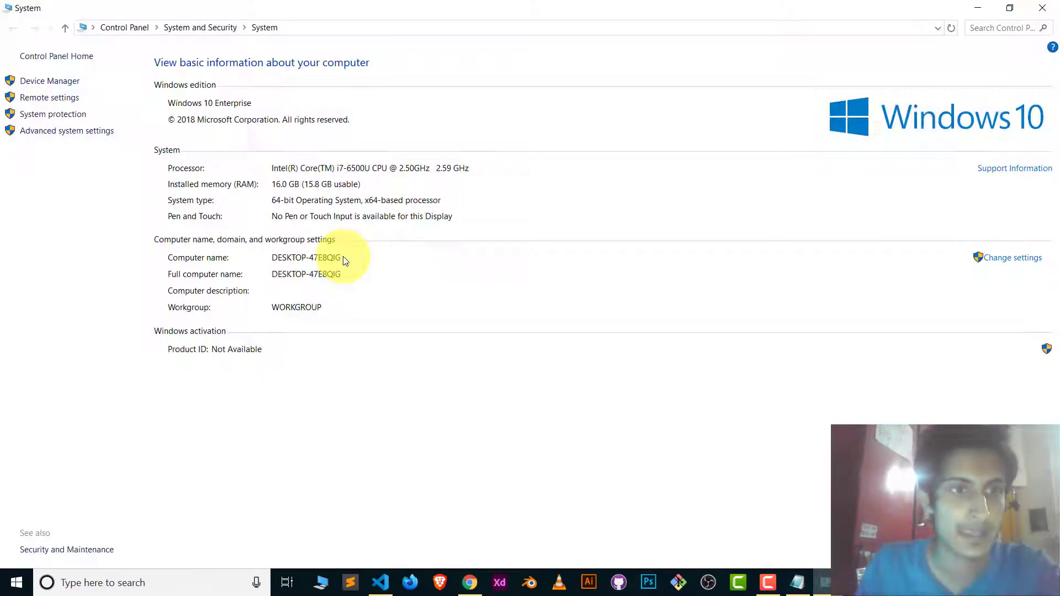
{"action": "left_click", "coordinate": [38, 133]}
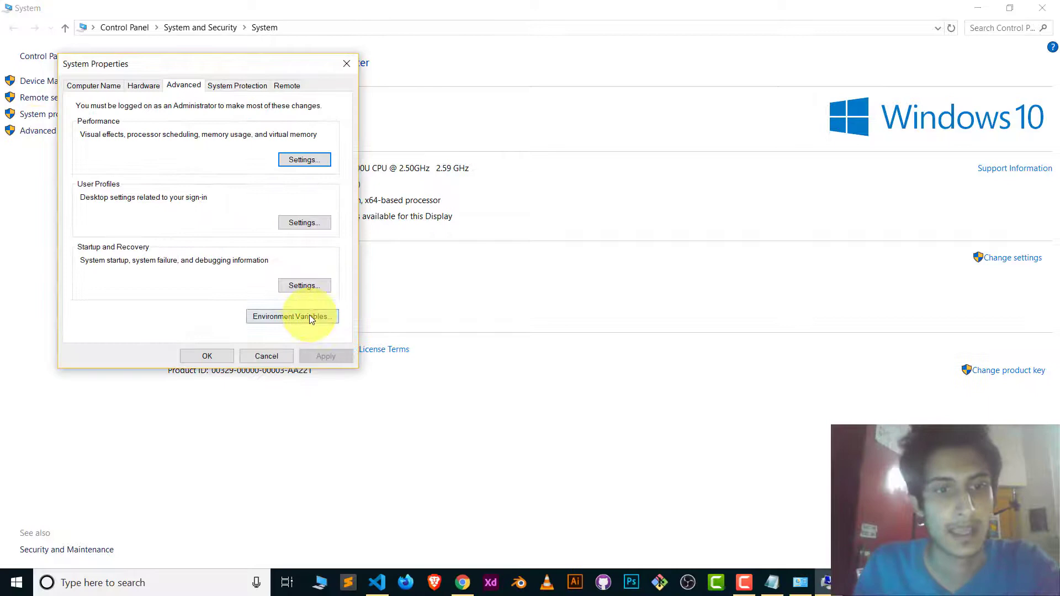
Open Environment Variables and start editing the user Path variable
{"action": "left_click", "coordinate": [265, 317]}
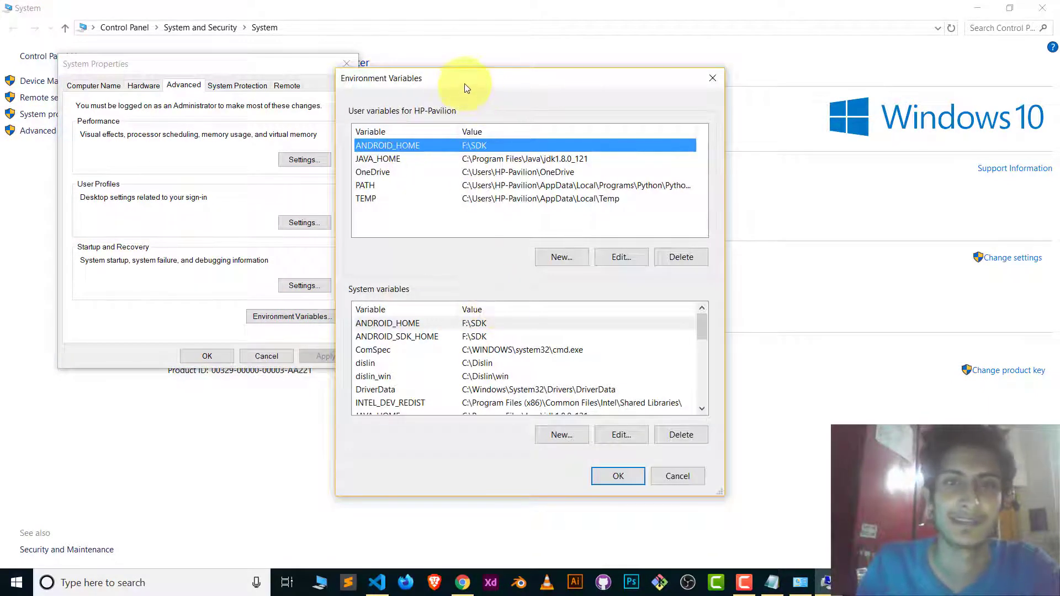
{"action": "left_click_drag", "start_coordinate": [465, 84], "coordinate": [473, 89]}
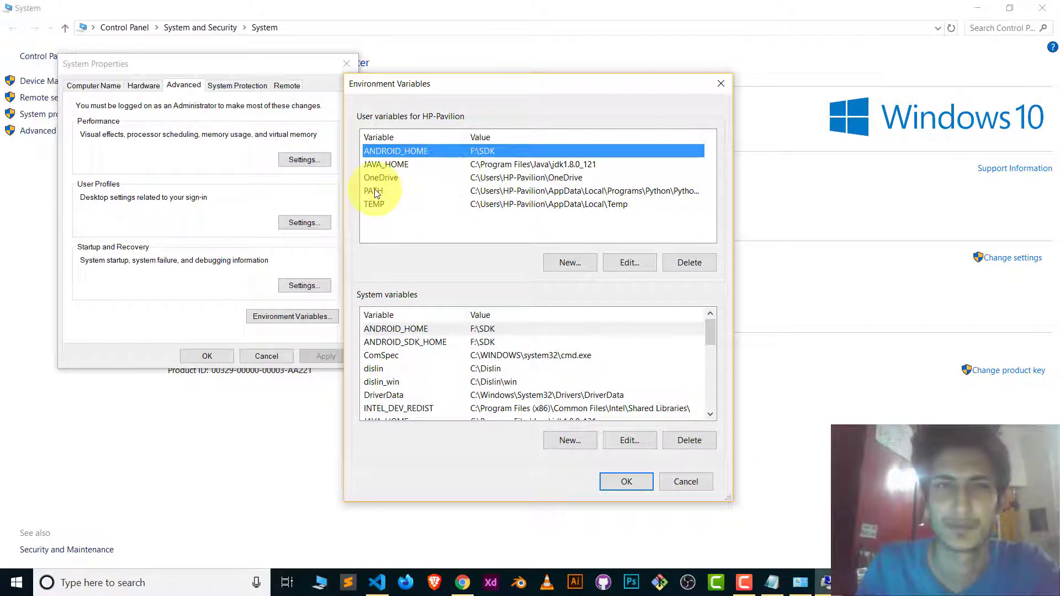
{"action": "left_click", "coordinate": [373, 190]}
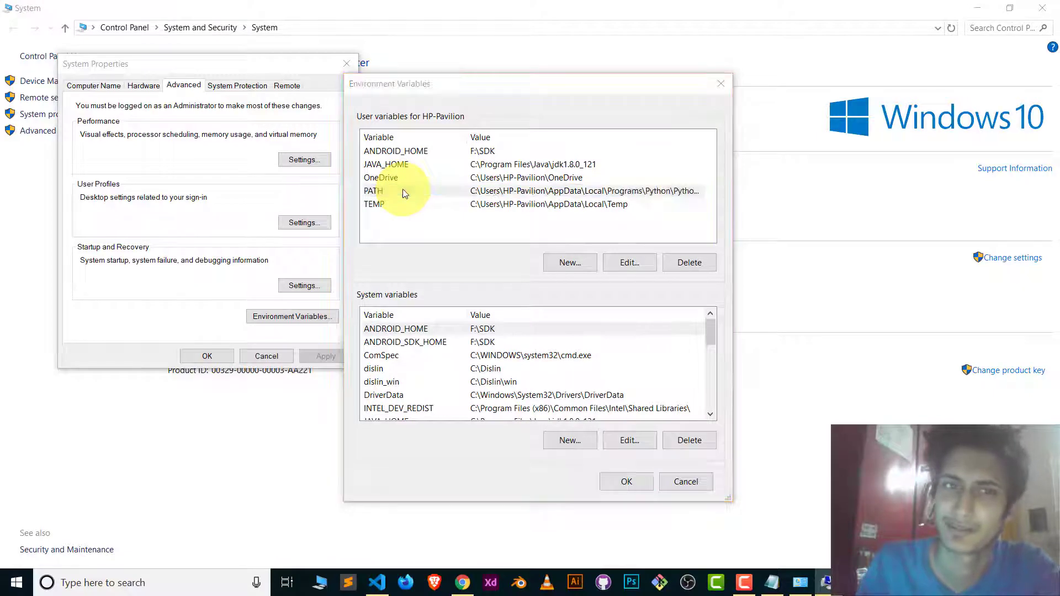
{"action": "double_click", "coordinate": [403, 190]}
{"action": "left_click_drag", "start_coordinate": [361, 121], "coordinate": [457, 125]}
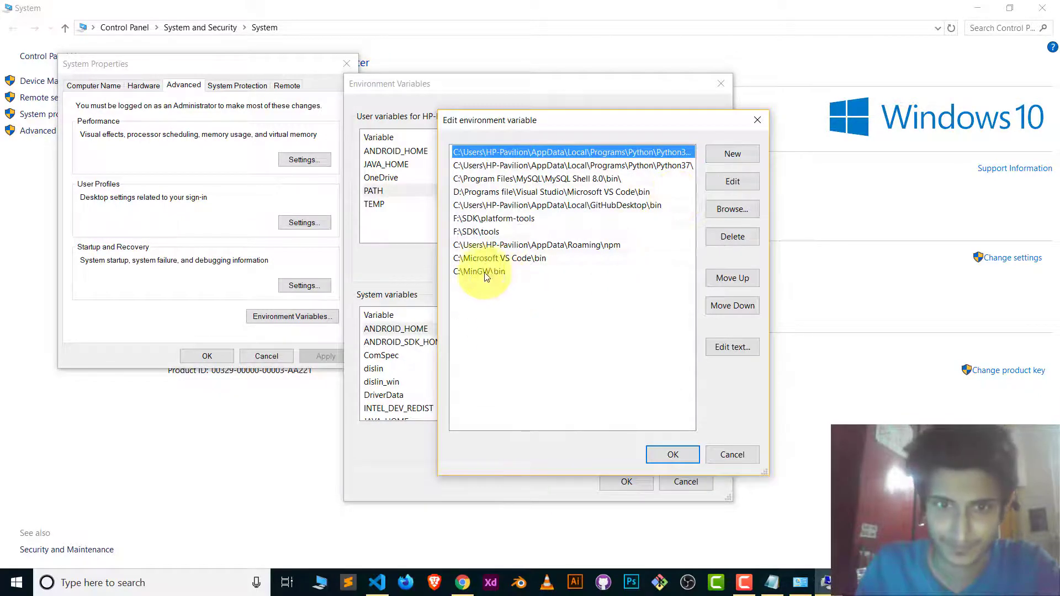
{"action": "left_click_drag", "start_coordinate": [594, 124], "coordinate": [548, 120]}
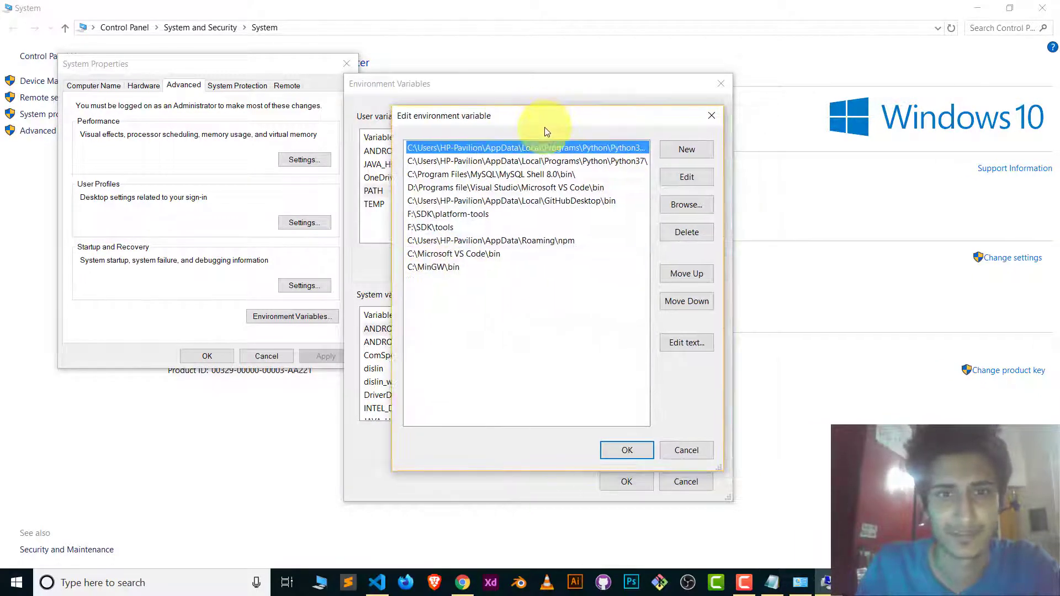
Remove the existing C:\MinGW\bin entry, add a new entry, and browse for its folder
{"action": "double_click", "coordinate": [429, 267]}
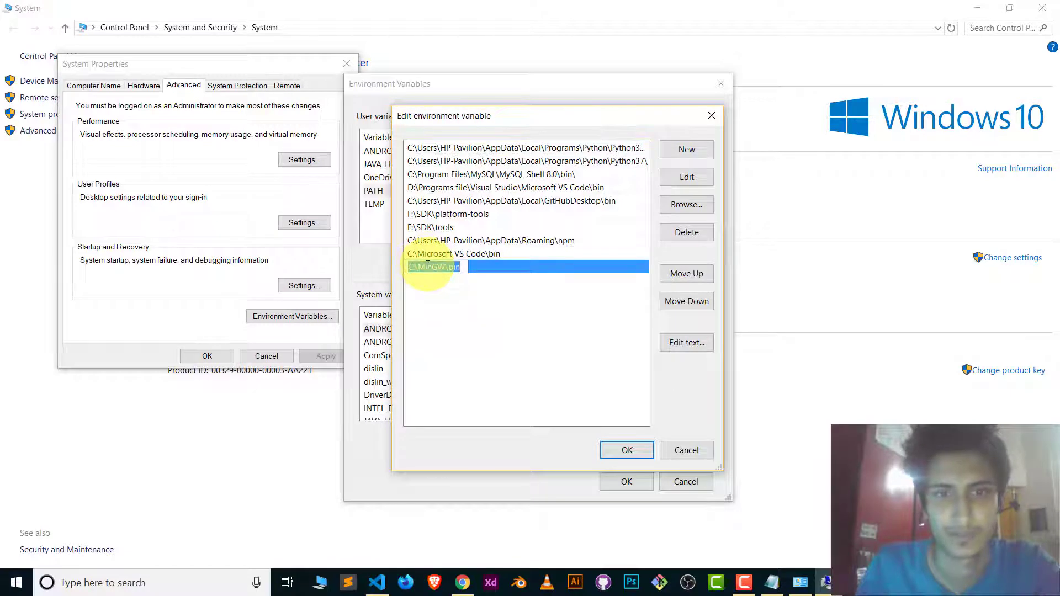
{"action": "left_click", "coordinate": [686, 235]}
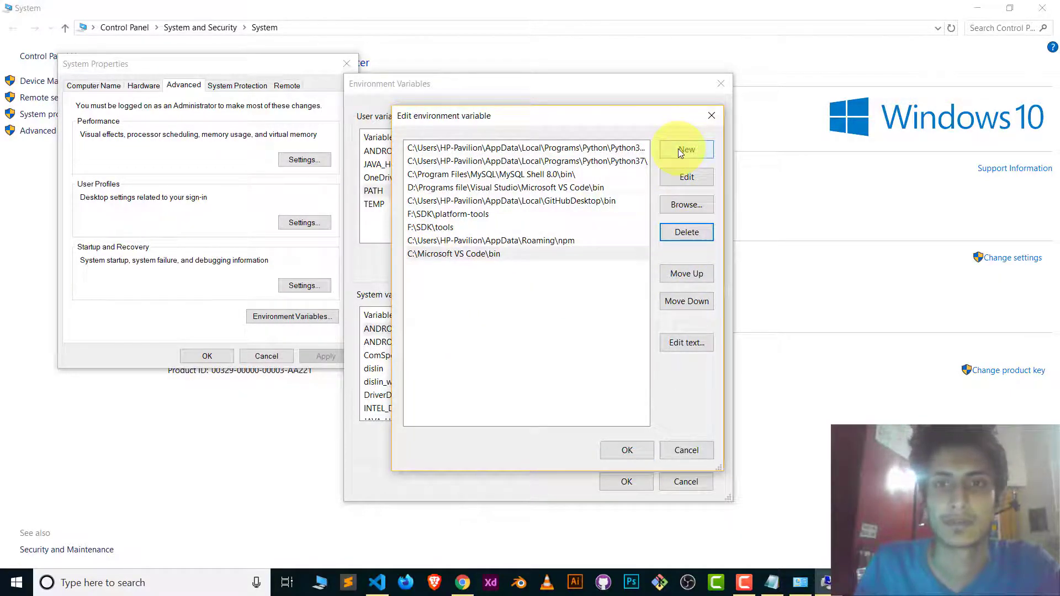
{"action": "left_click_drag", "start_coordinate": [530, 125], "coordinate": [548, 123]}
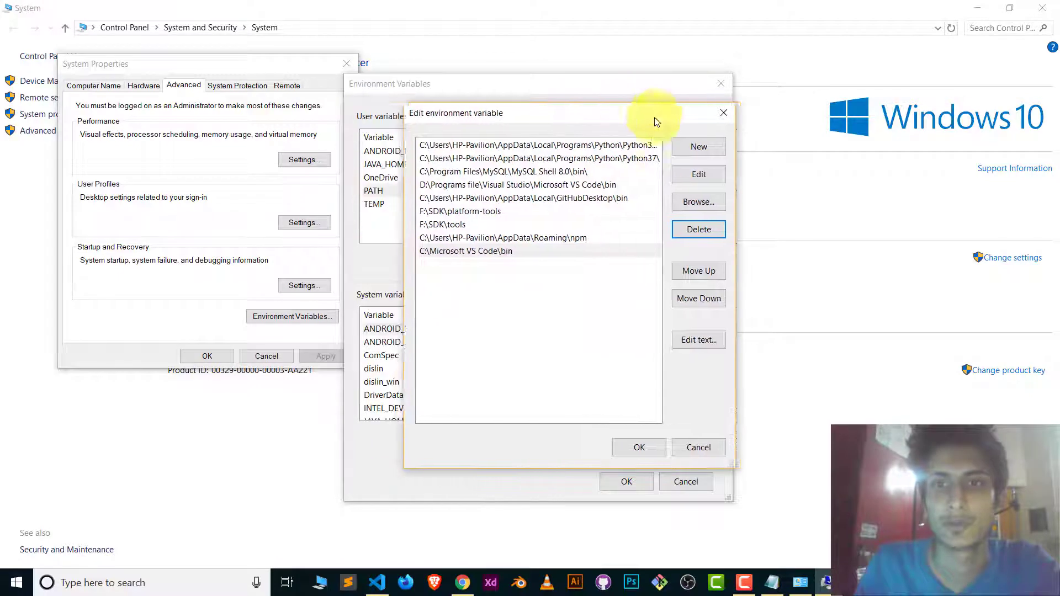
{"action": "left_click", "coordinate": [704, 148]}
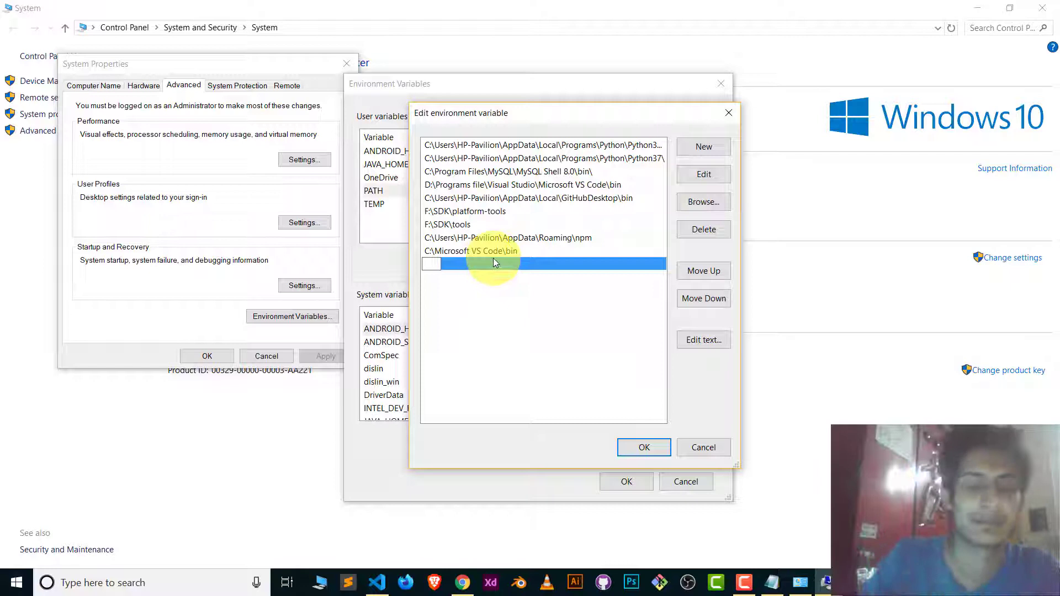
{"action": "left_click", "coordinate": [703, 202]}
{"action": "left_click_drag", "start_coordinate": [617, 200], "coordinate": [458, 131]}
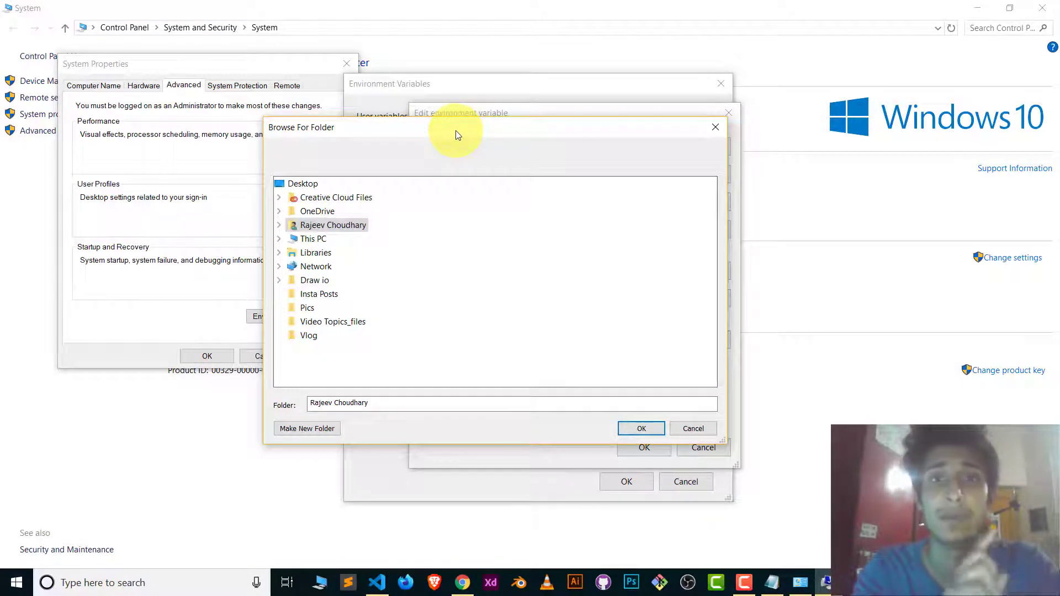
Browse through This PC and Local Disk (C:) to choose C:\MinGW\bin as the new entry
{"action": "left_click", "coordinate": [279, 238]}
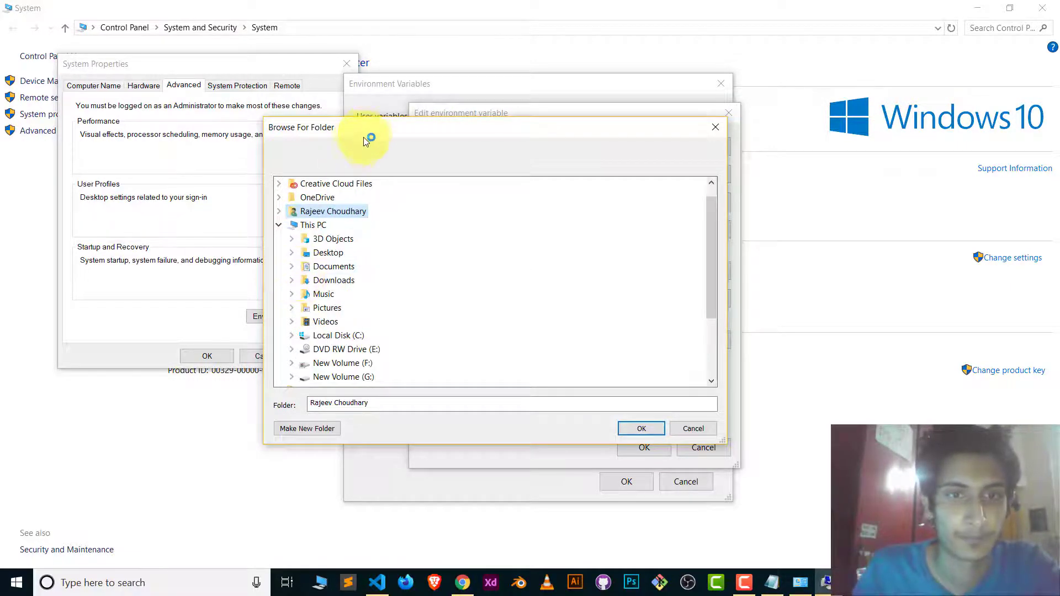
{"action": "left_click_drag", "start_coordinate": [364, 137], "coordinate": [341, 92]}
{"action": "left_click", "coordinate": [267, 291]}
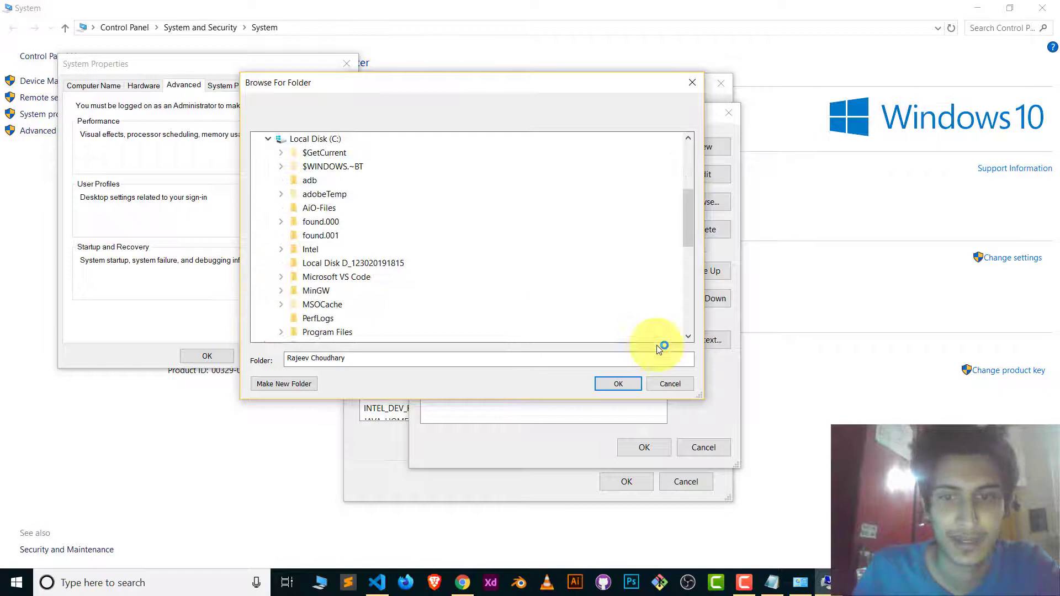
{"action": "left_click_drag", "start_coordinate": [694, 398], "coordinate": [684, 451]}
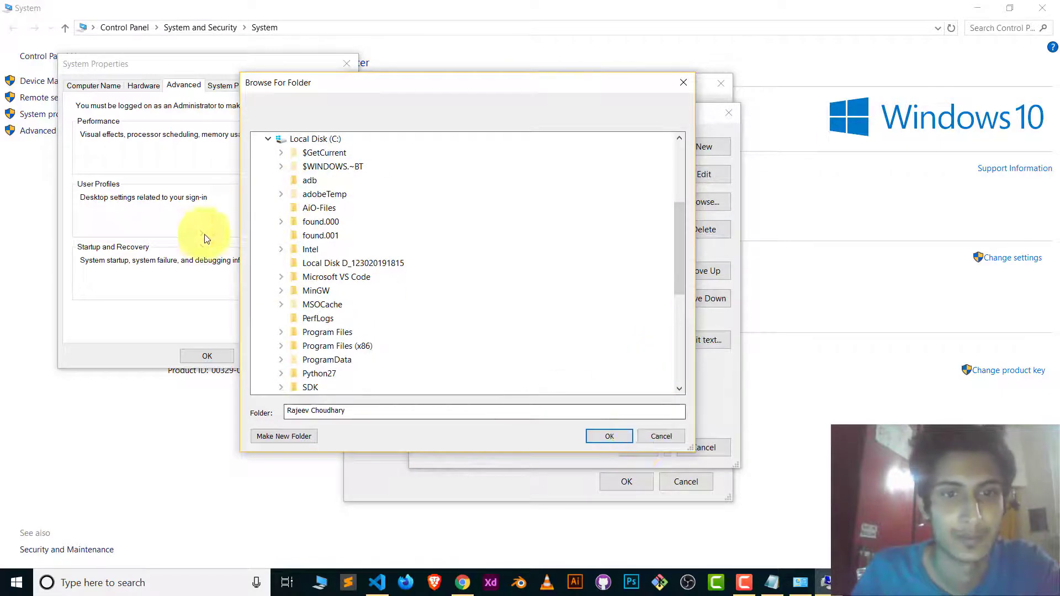
{"action": "left_click", "coordinate": [281, 291]}
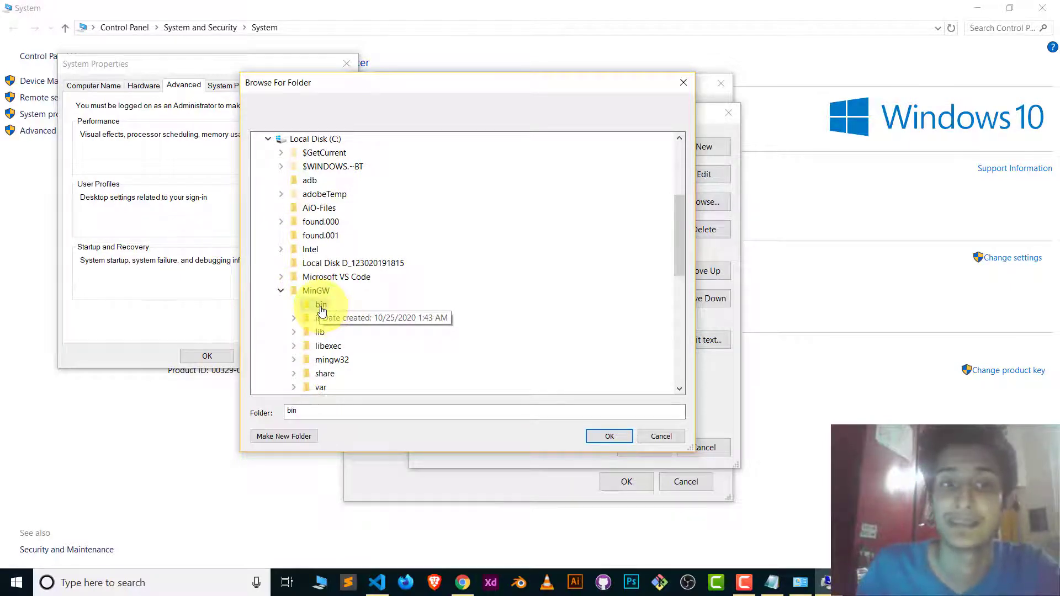
{"action": "left_click", "coordinate": [610, 436]}
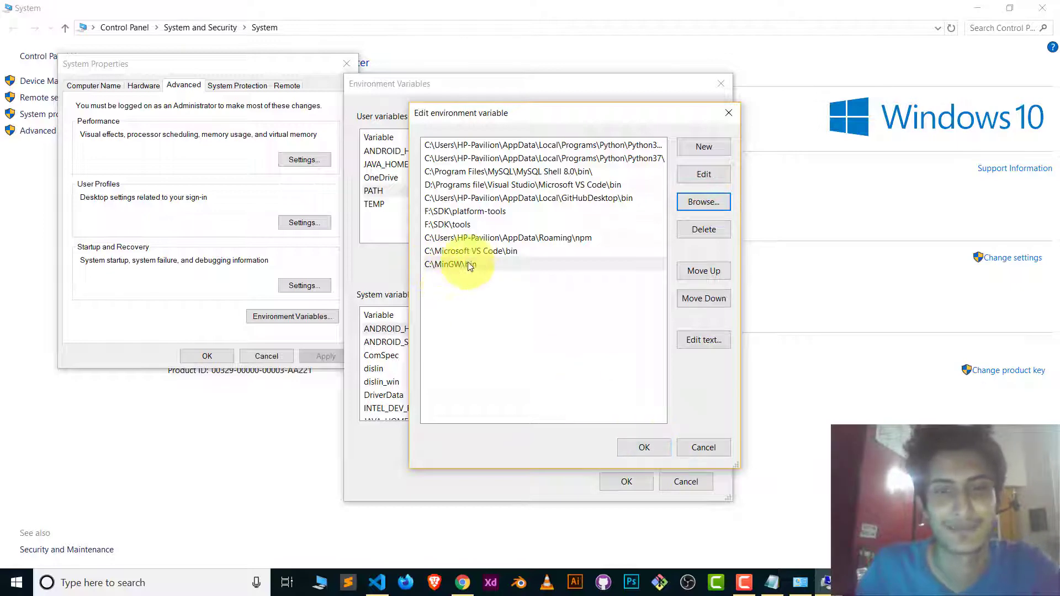
Save the PATH changes and close the Environment Variables, System Properties and System windows
{"action": "left_click", "coordinate": [648, 448]}
{"action": "left_click", "coordinate": [627, 482]}
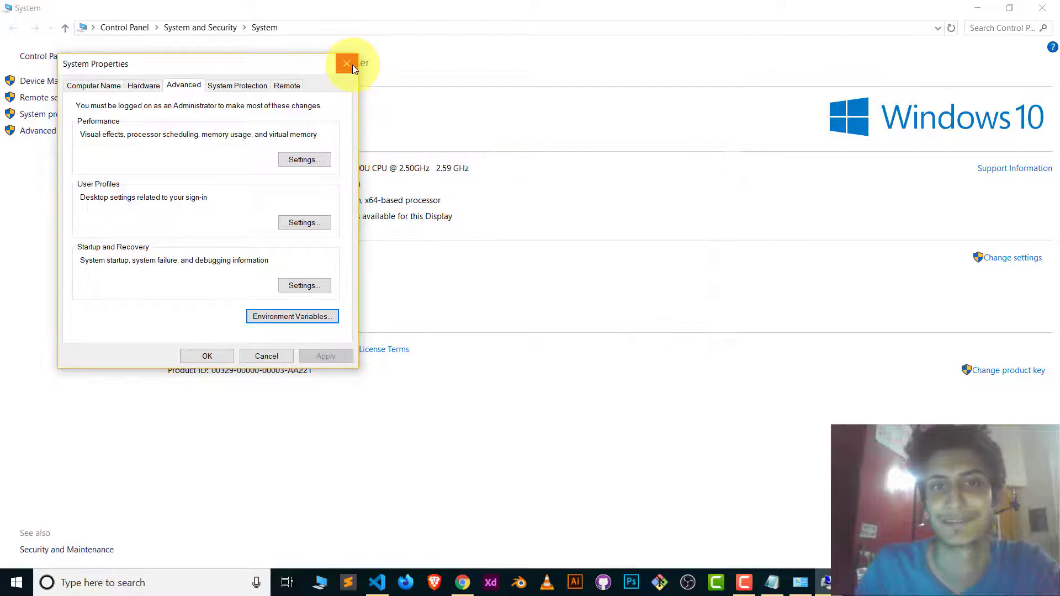
{"action": "left_click", "coordinate": [355, 65]}
{"action": "left_click", "coordinate": [1042, 9]}
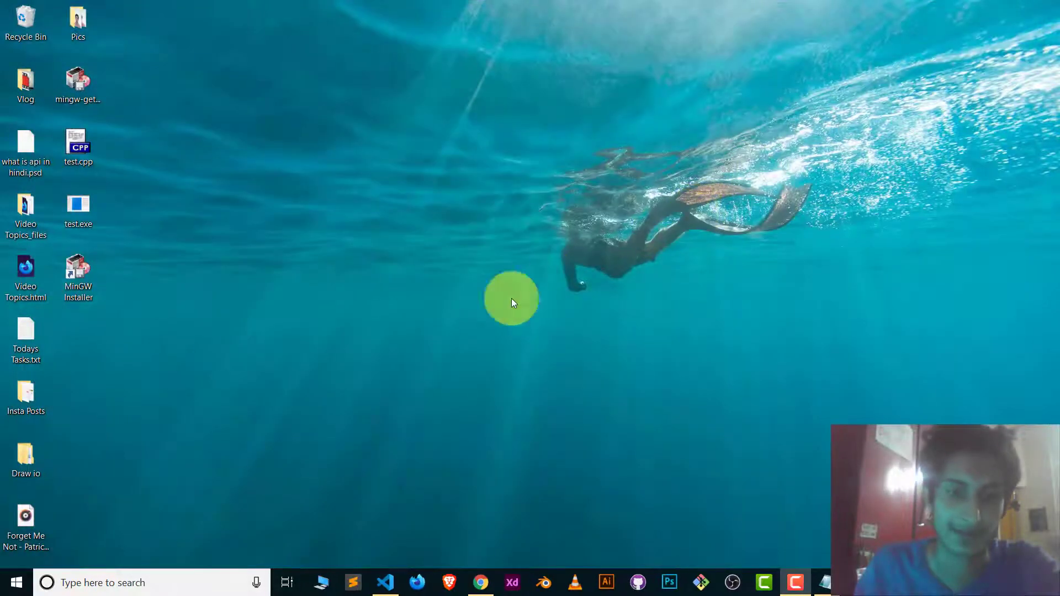
In VS Code, clear the old g++ error from the output and show installed extensions
{"action": "left_click", "coordinate": [385, 582]}
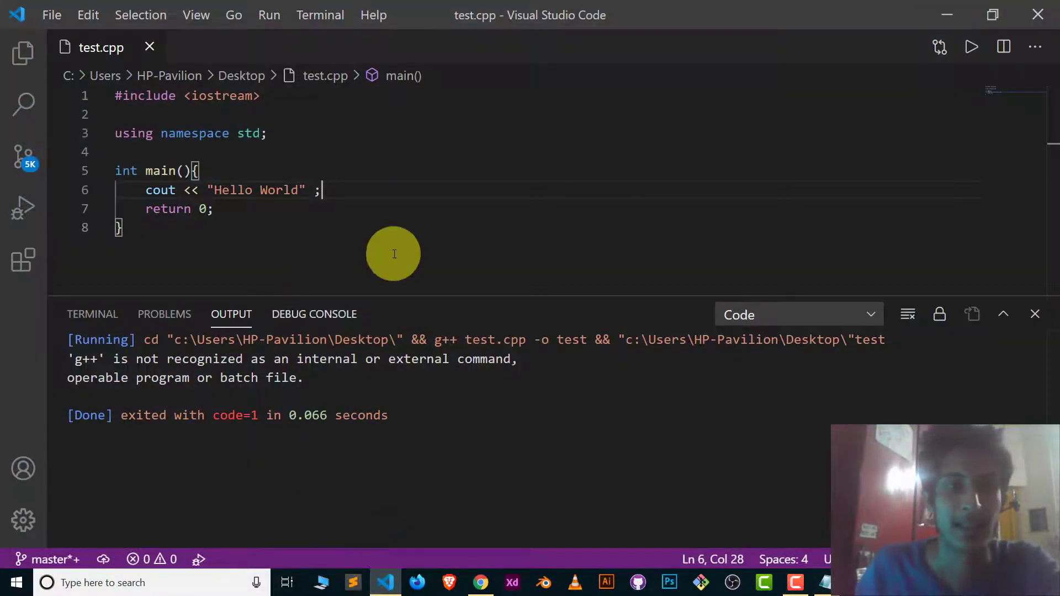
{"action": "left_click", "coordinate": [908, 315]}
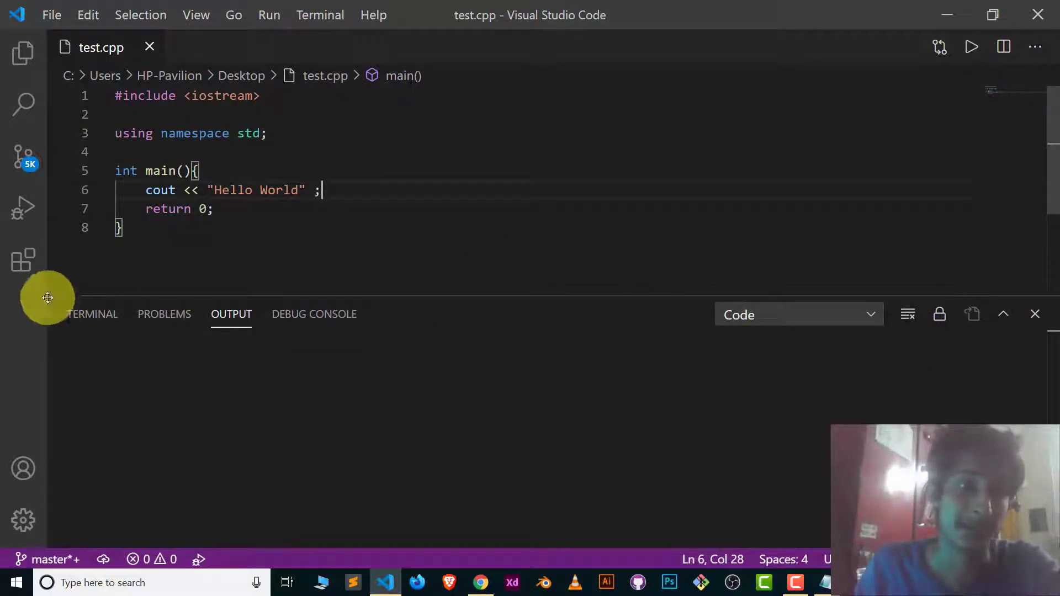
{"action": "left_click", "coordinate": [23, 264]}
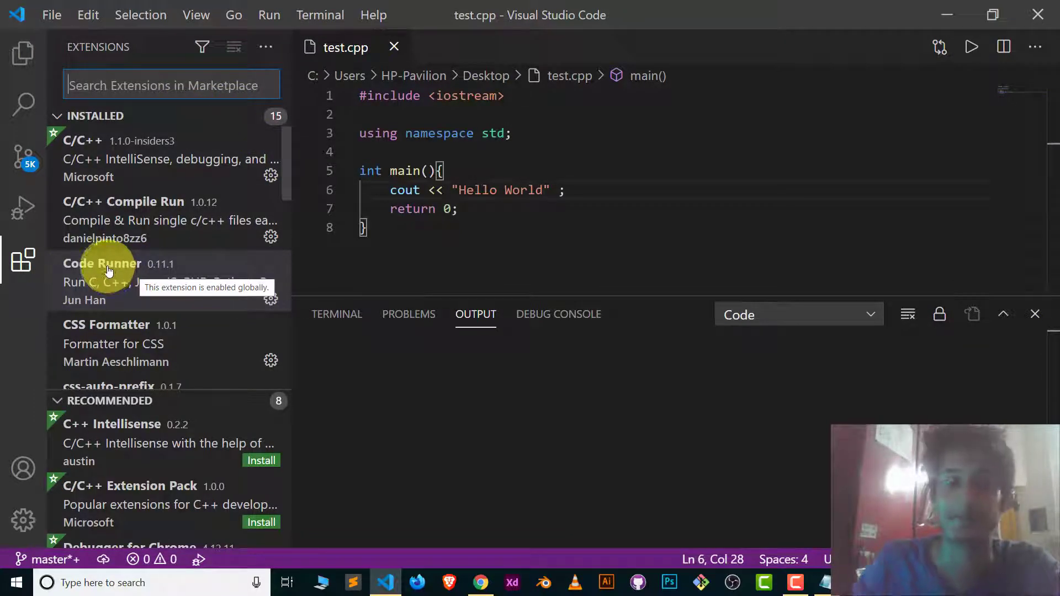
{"action": "mouse_move", "coordinate": [76, 142]}
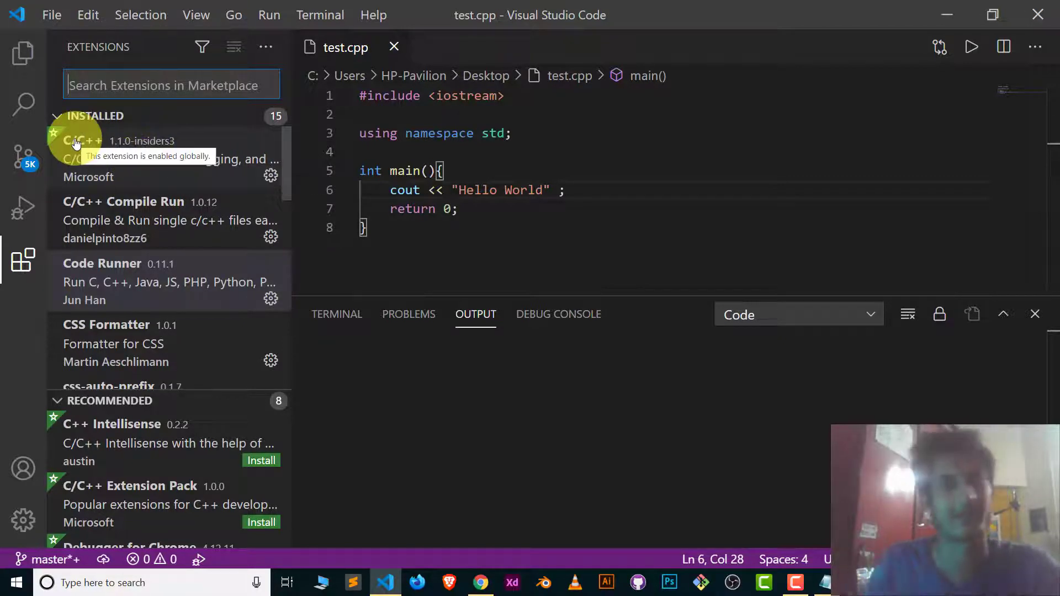
Hide extensions and run test.cpp, printing Hello World with exit code 0, then close the output panel
{"action": "left_click", "coordinate": [21, 263]}
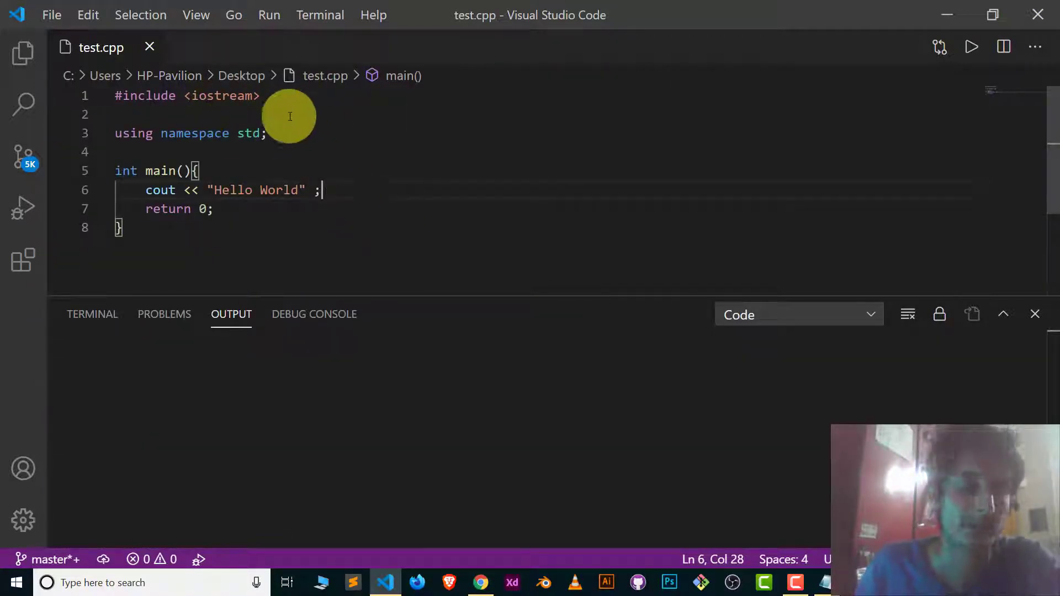
{"action": "left_click", "coordinate": [344, 208]}
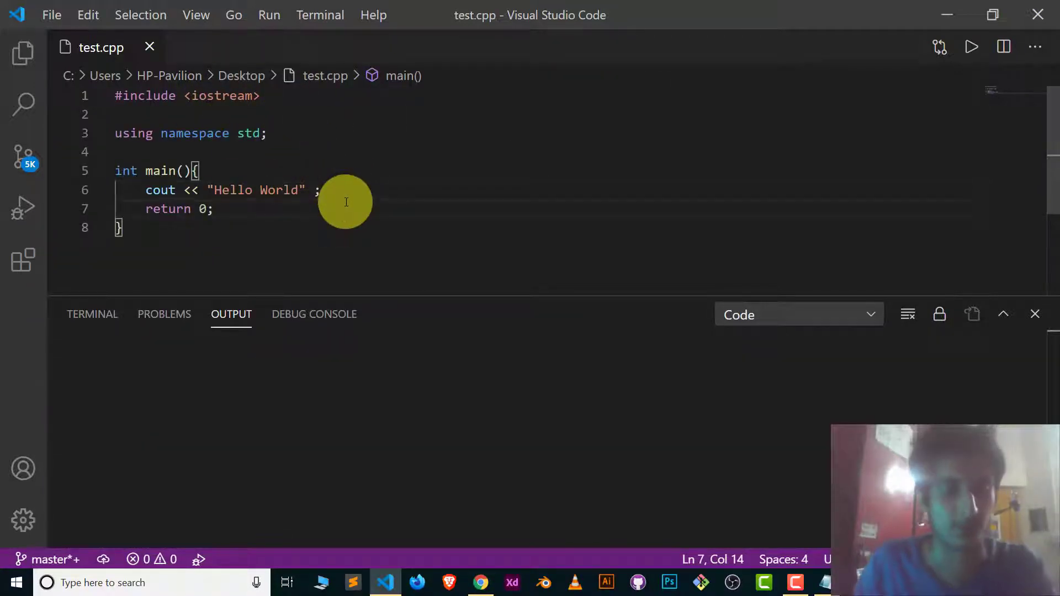
{"action": "left_click", "coordinate": [973, 52]}
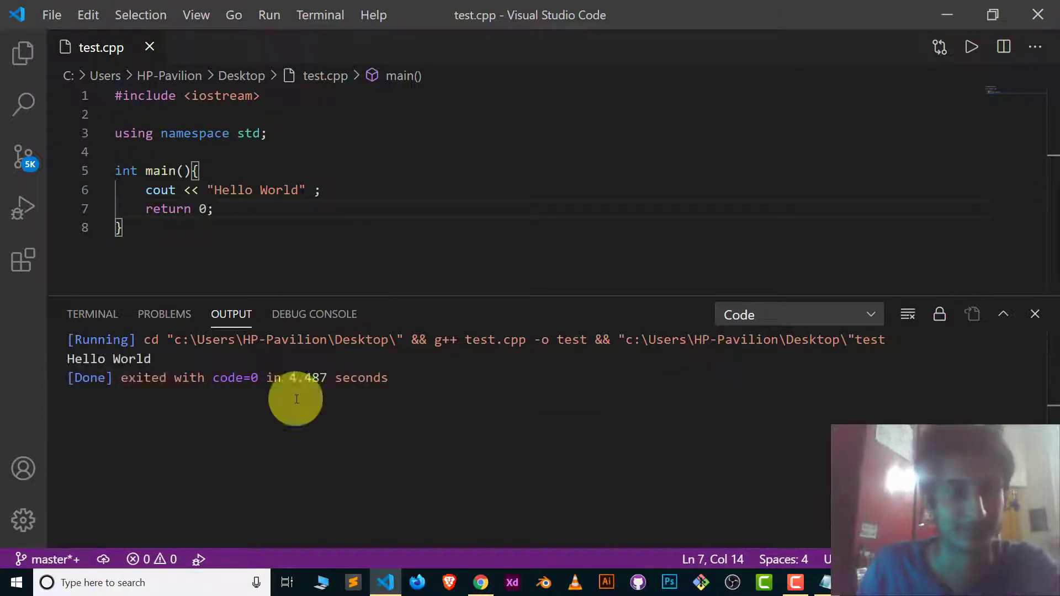
{"action": "left_click_drag", "start_coordinate": [153, 359], "coordinate": [67, 359]}
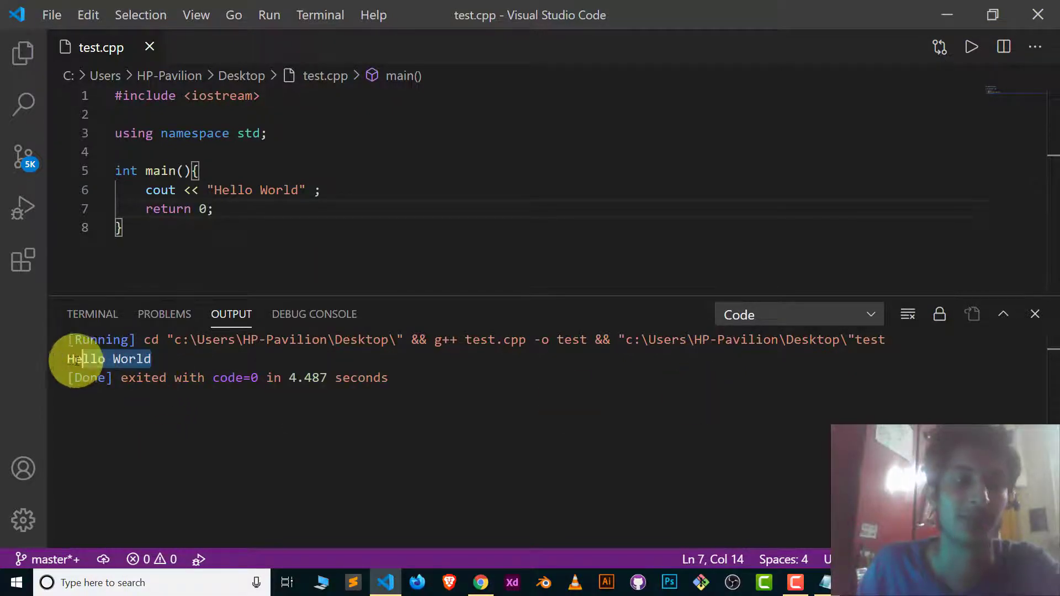
{"action": "left_click", "coordinate": [1038, 317]}
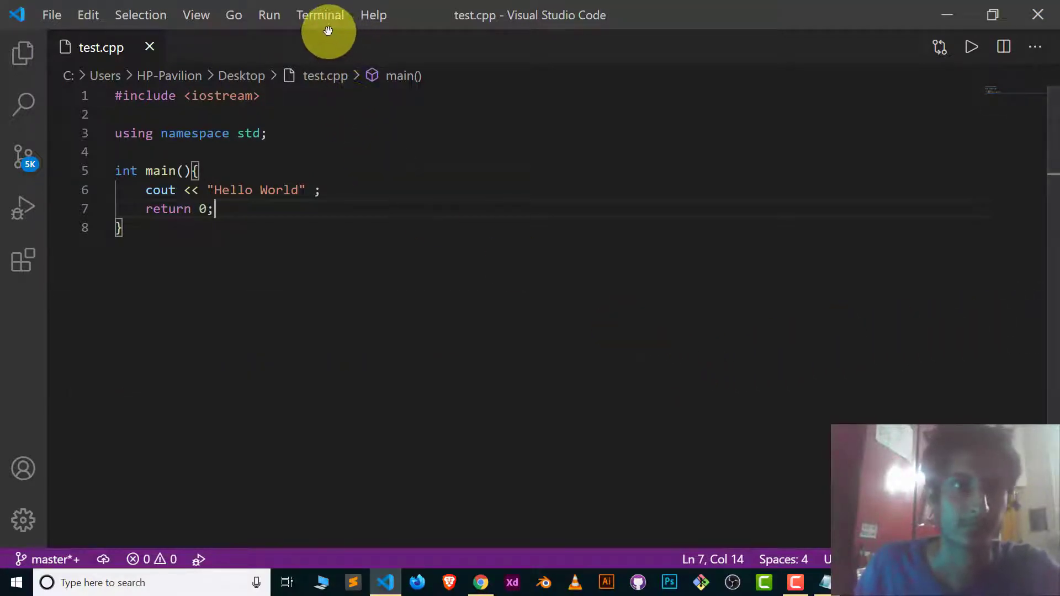
Close test.cpp and reopen it from the Desktop with Open File
{"action": "left_click", "coordinate": [150, 47]}
{"action": "left_click", "coordinate": [52, 15]}
{"action": "left_click", "coordinate": [100, 103]}
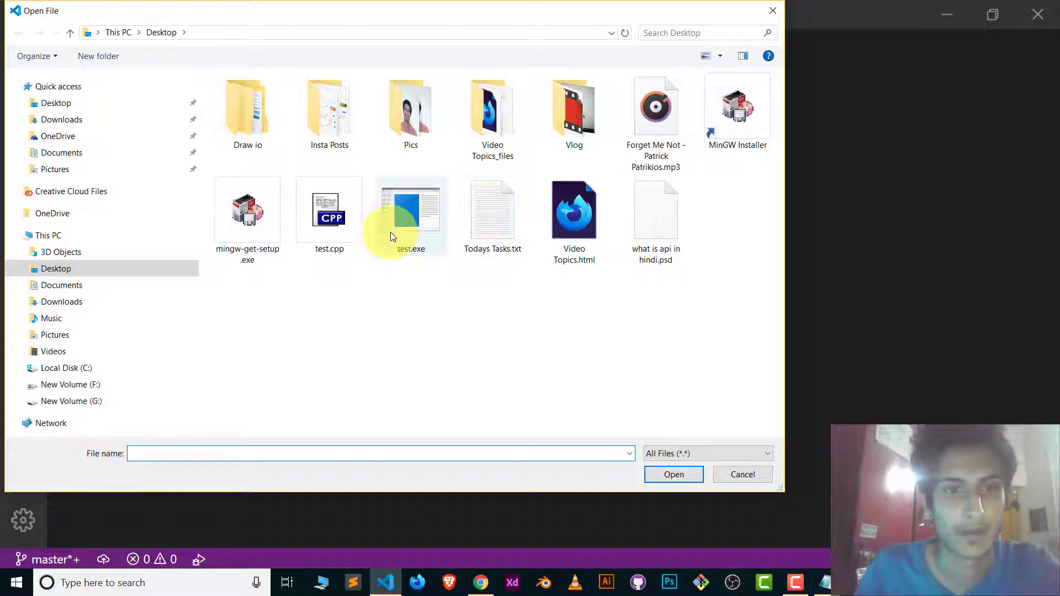
{"action": "double_click", "coordinate": [329, 216]}
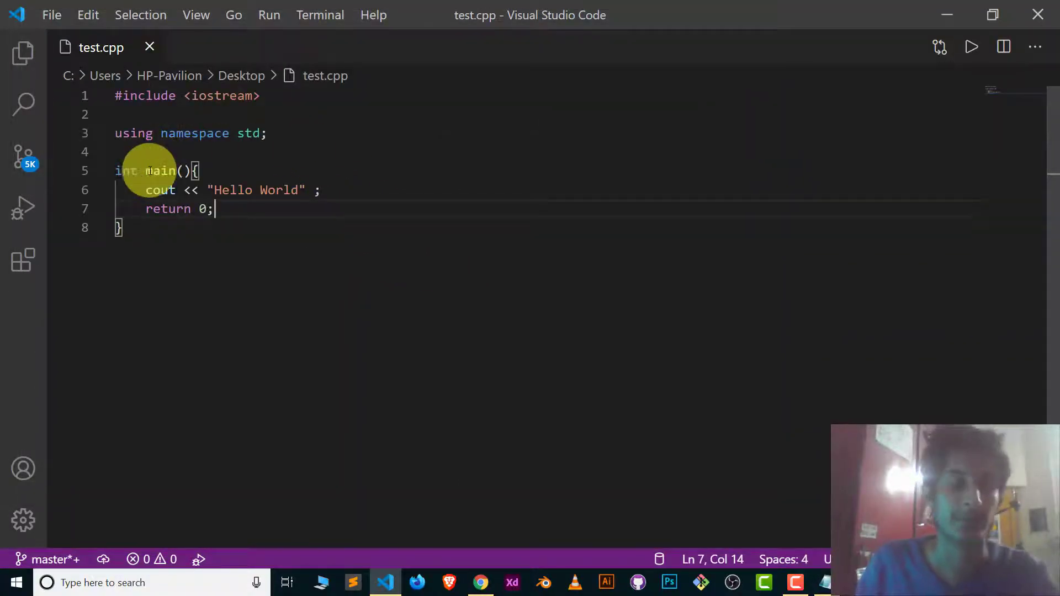
Open a new cmd terminal and run test.cpp again, printing Hello World with exit code 0
{"action": "left_click", "coordinate": [22, 261]}
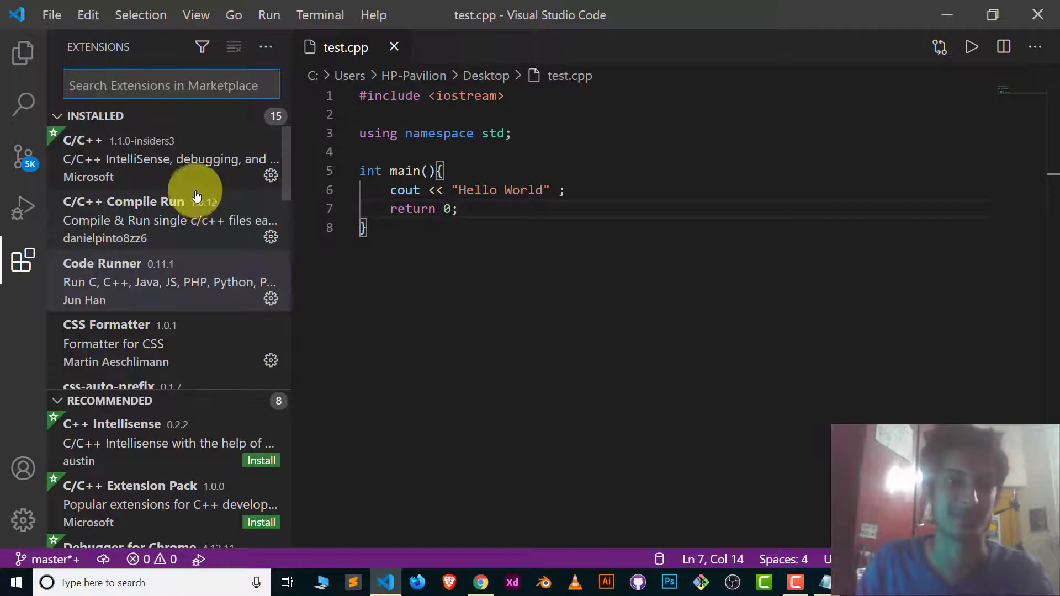
{"action": "left_click", "coordinate": [24, 260]}
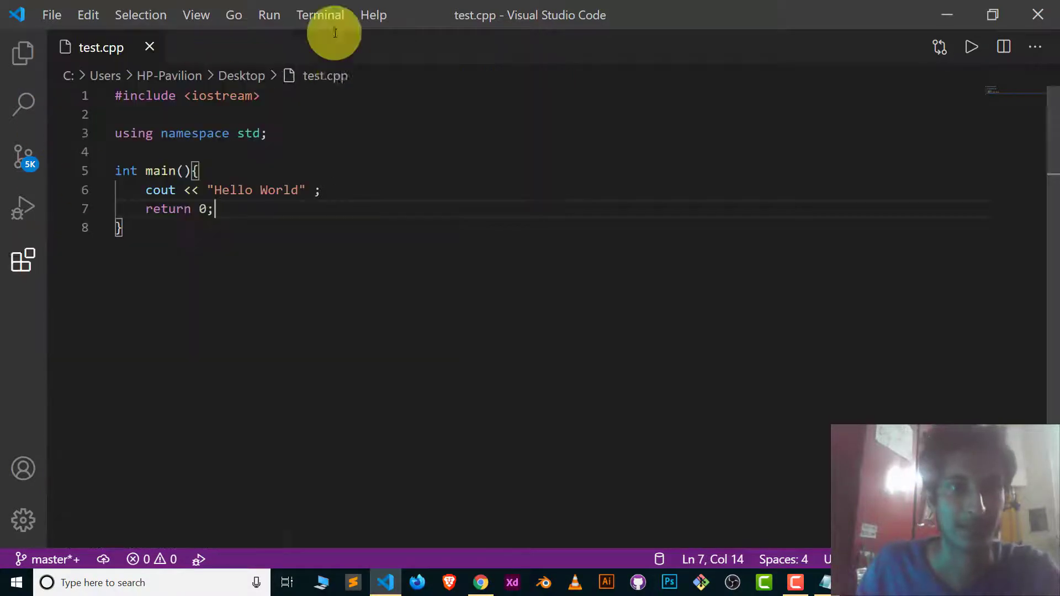
{"action": "left_click", "coordinate": [320, 15]}
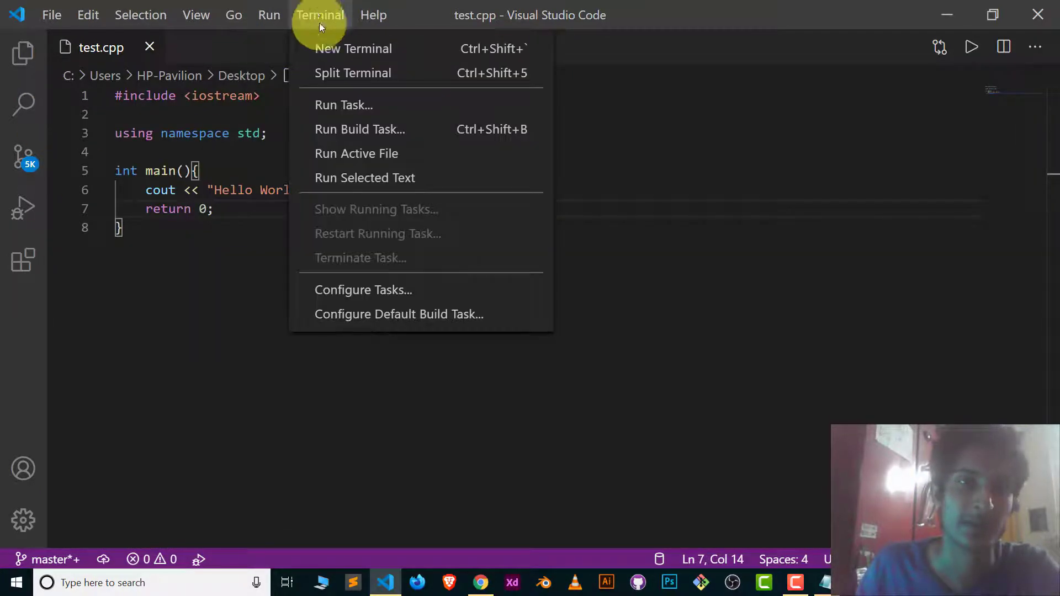
{"action": "left_click", "coordinate": [332, 51]}
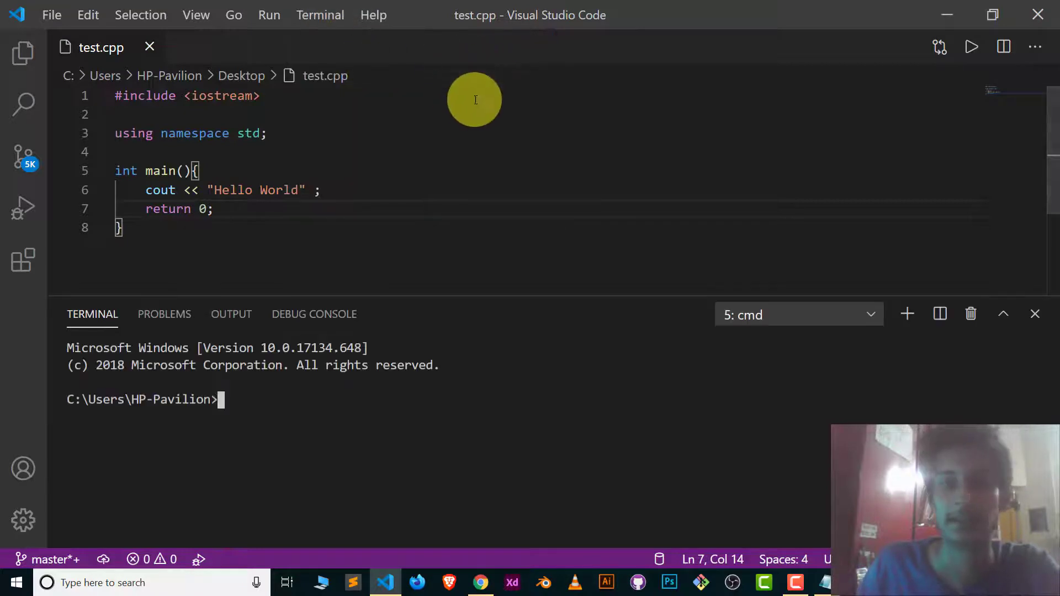
{"action": "left_click", "coordinate": [973, 49]}
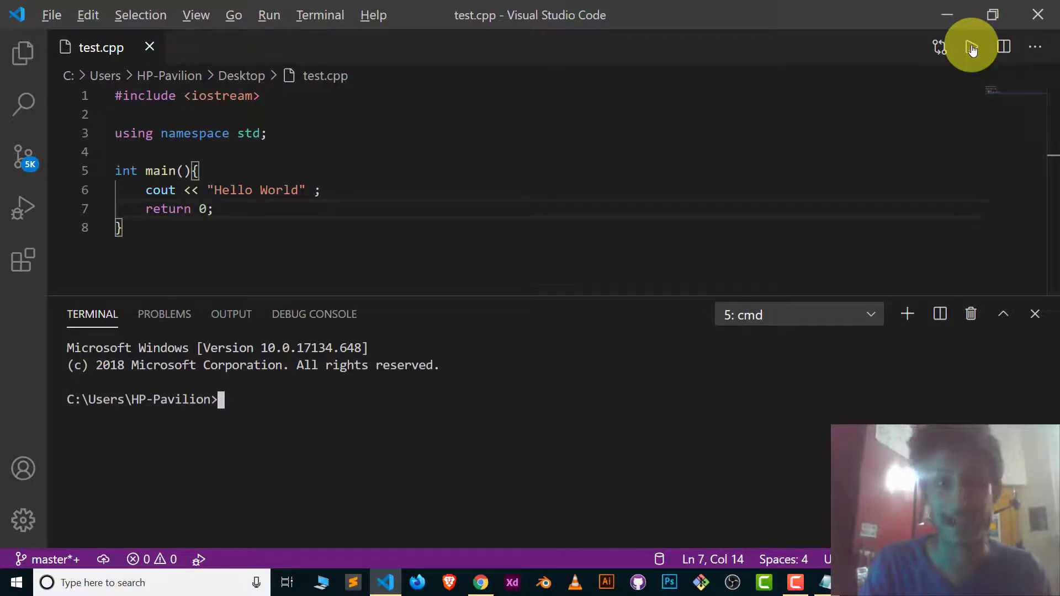
{"action": "left_click", "coordinate": [973, 48]}
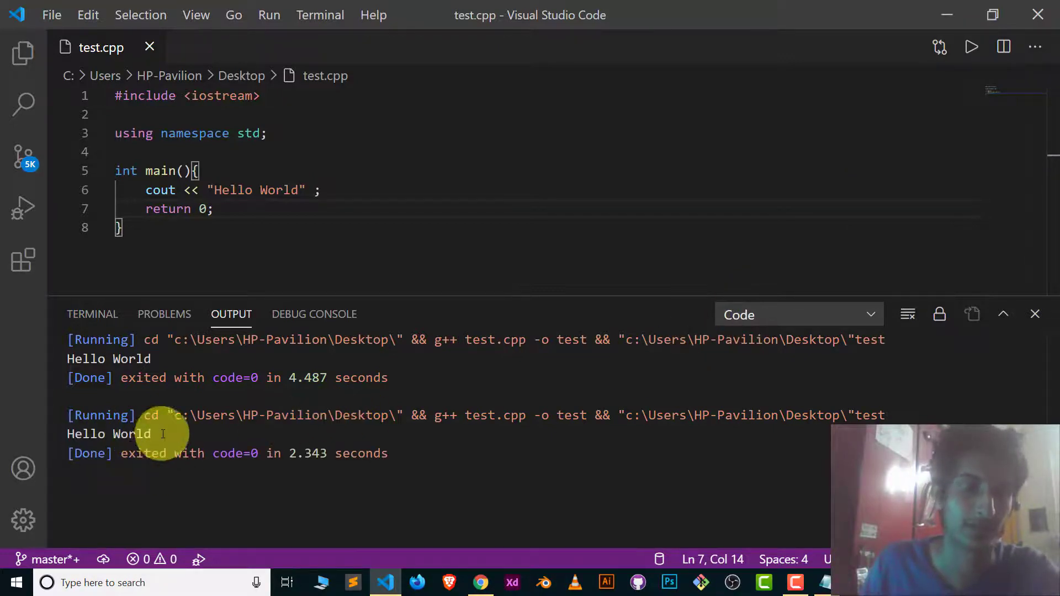
Select the second Hello World output and show the installed extensions, including Code Runner
{"action": "left_click_drag", "start_coordinate": [158, 434], "coordinate": [68, 434]}
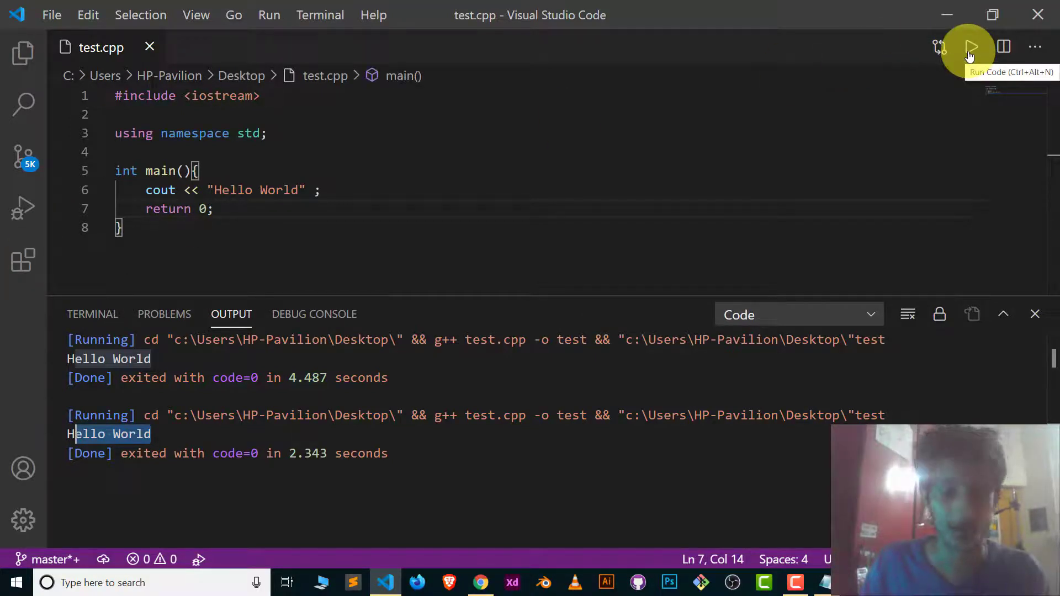
{"action": "left_click", "coordinate": [23, 260]}
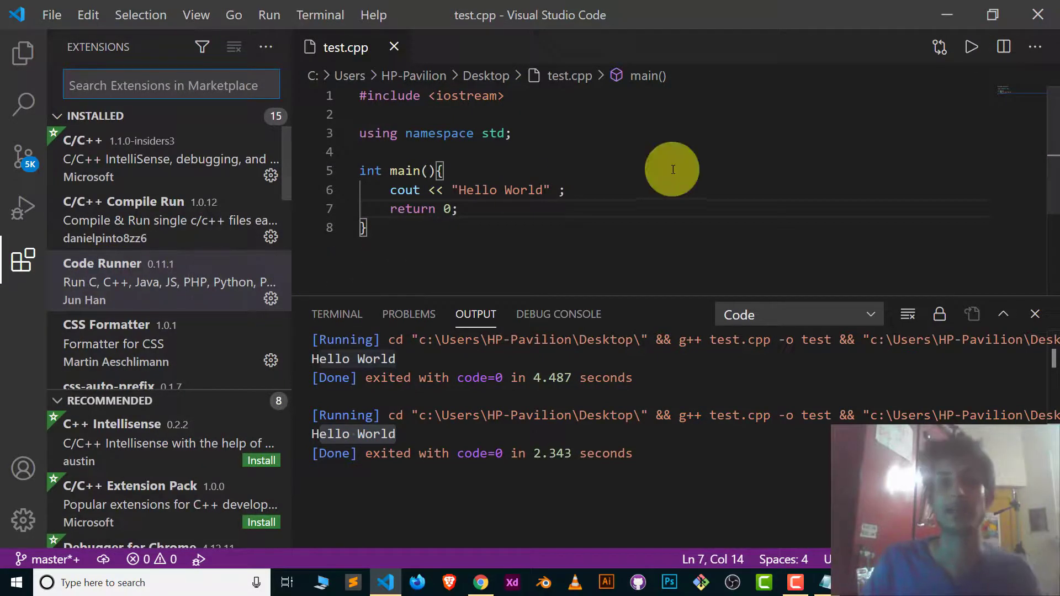